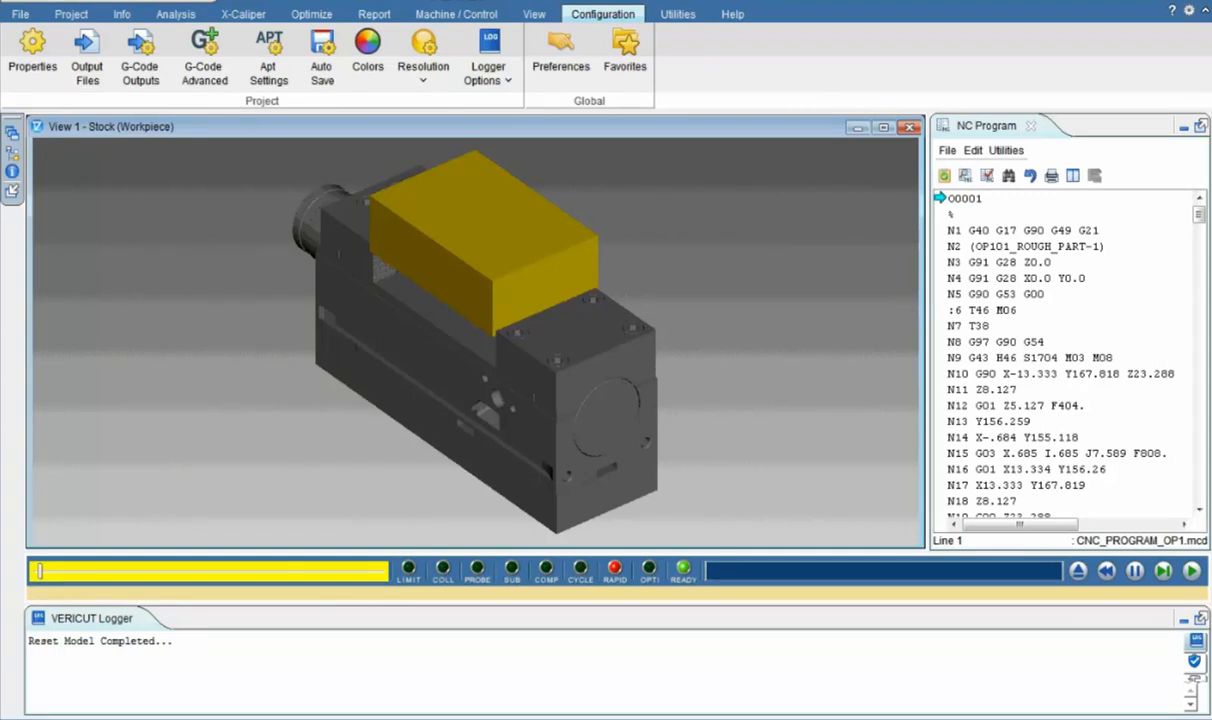
Set the Force Mode to Optimize in the optimization settings and accept overwriting the existing modified NC program.
middle_drag(469, 314, 471, 357)
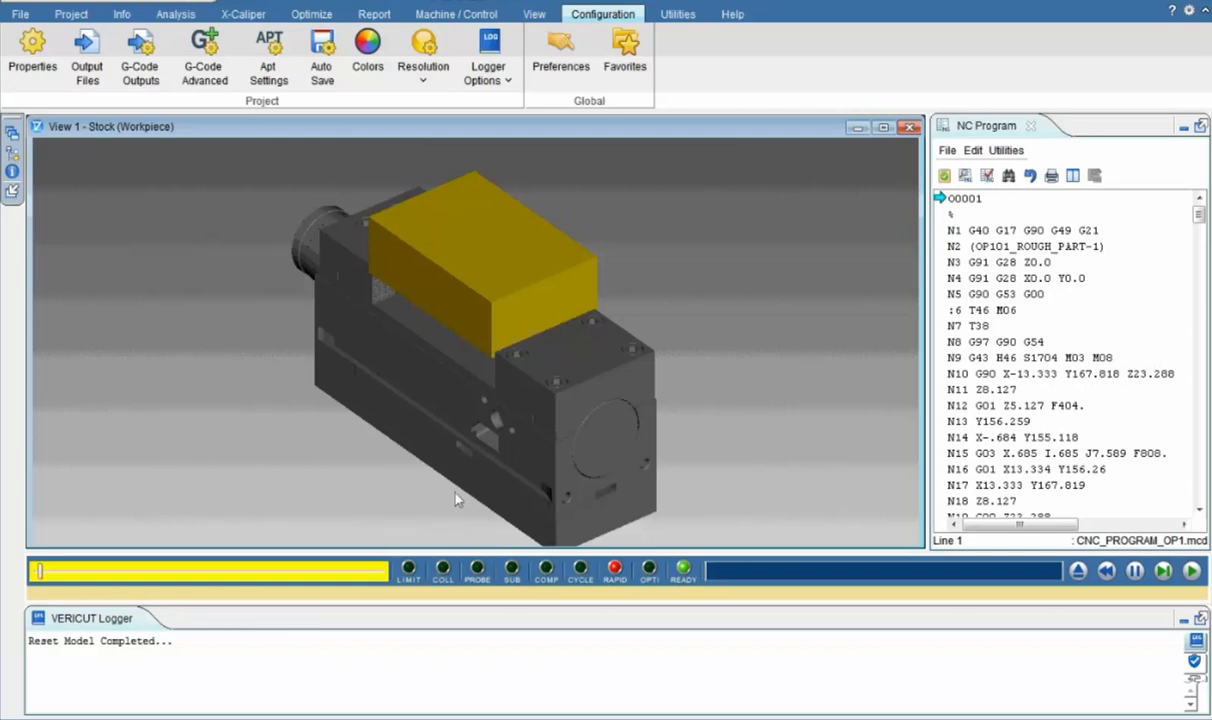
click(312, 16)
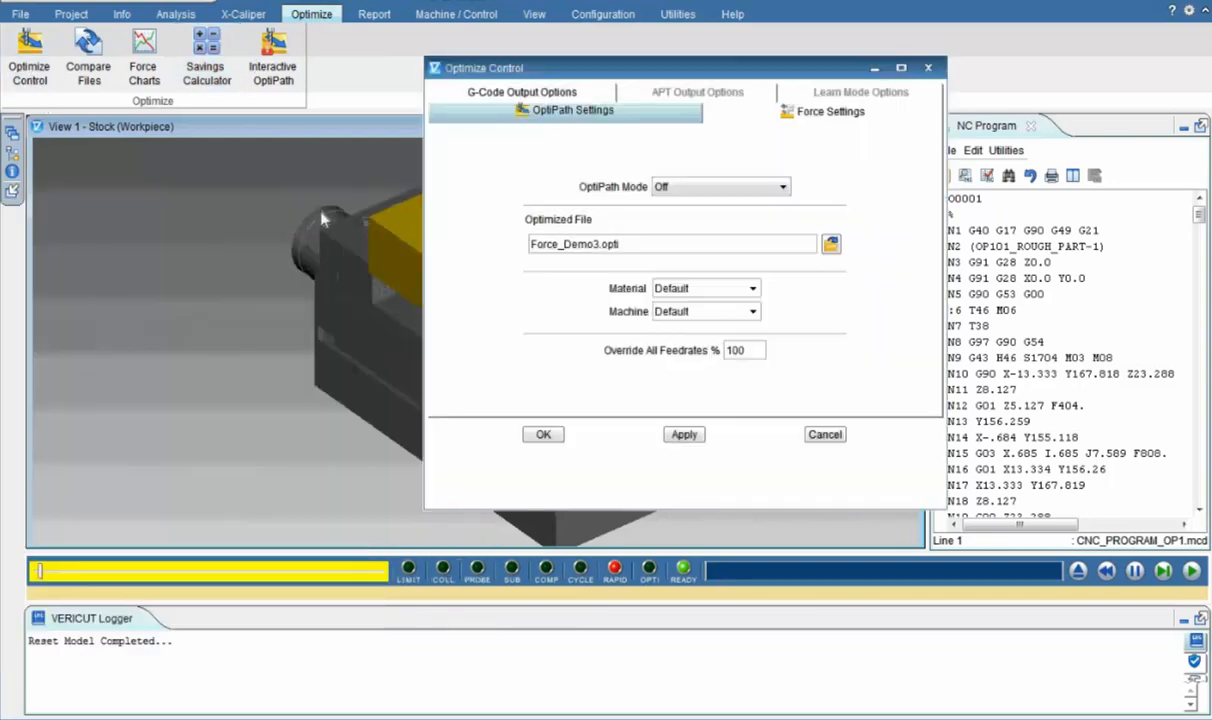
click(762, 105)
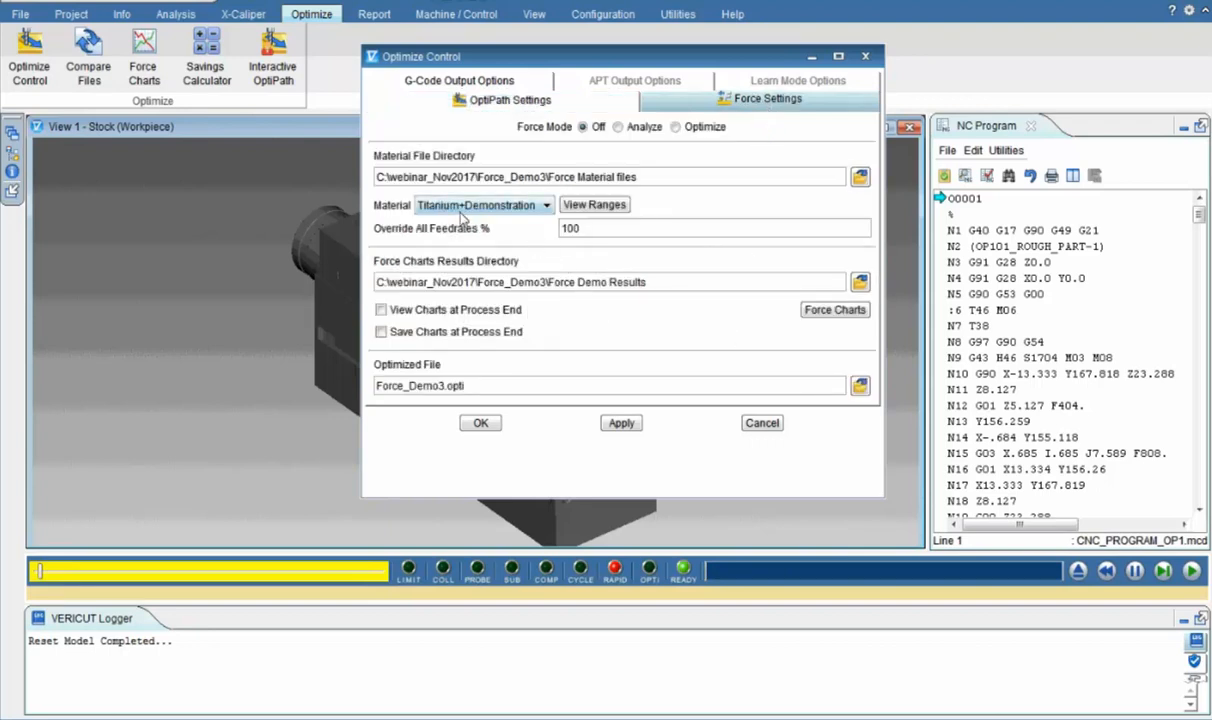
click(642, 128)
click(688, 126)
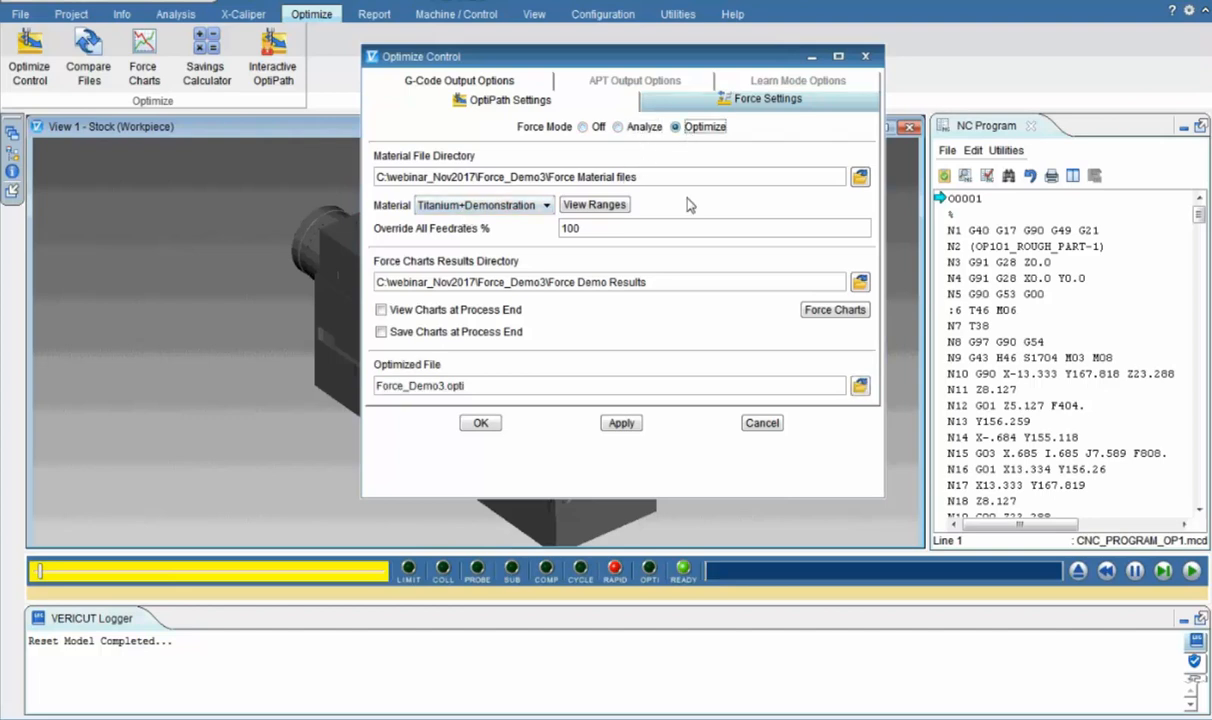
click(481, 424)
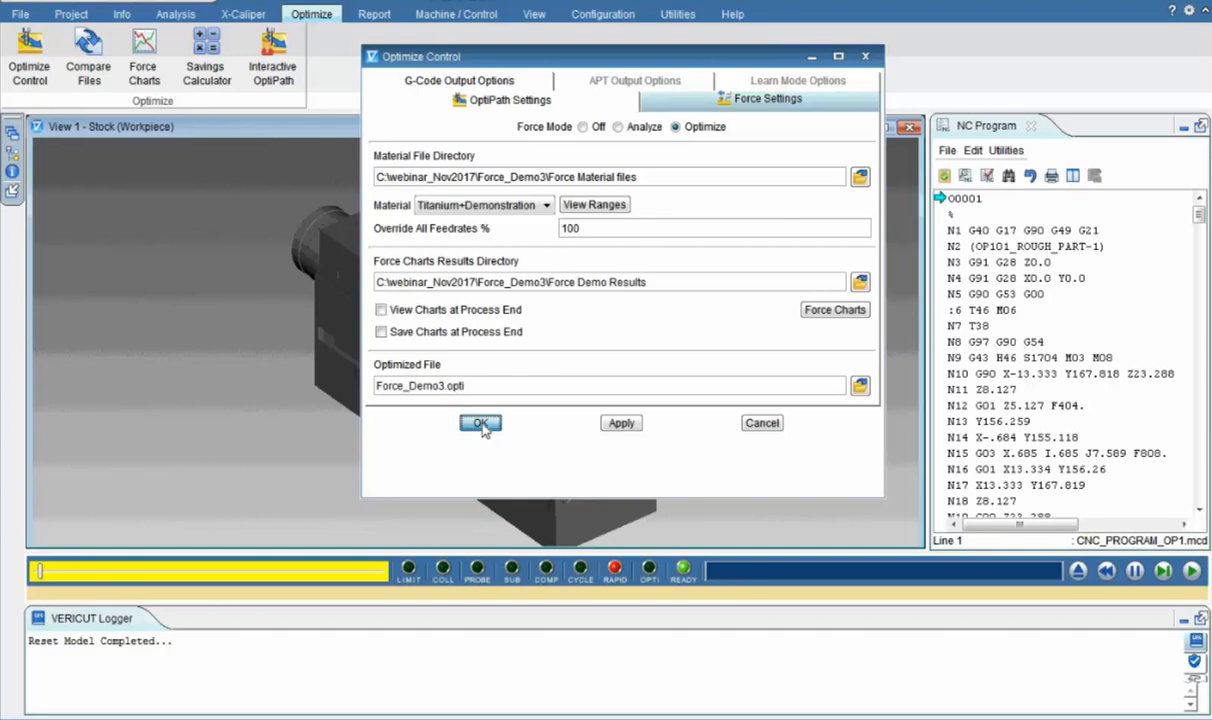
click(483, 427)
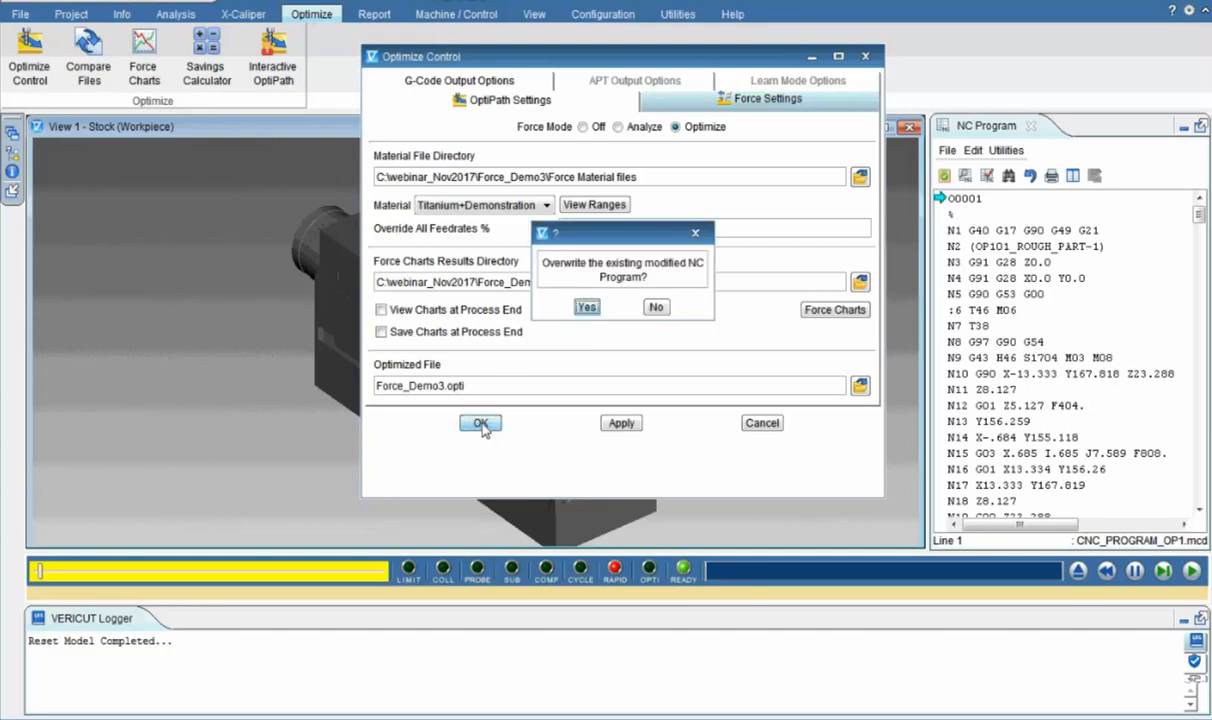
click(588, 307)
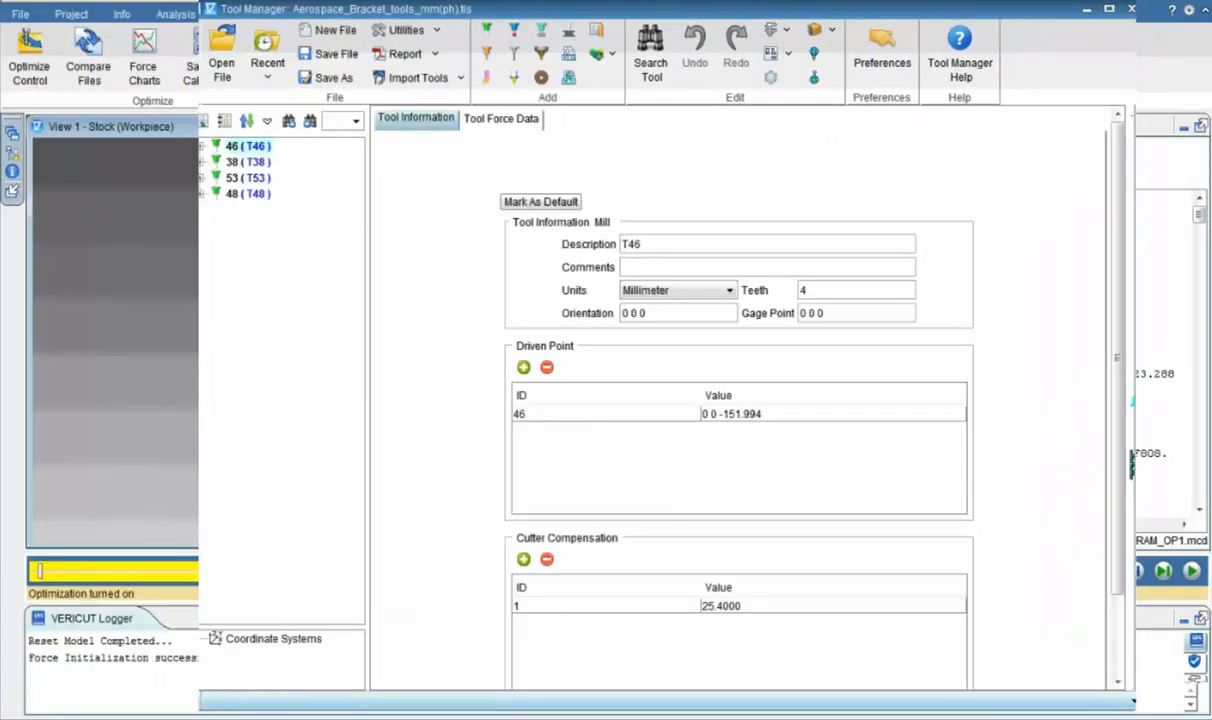
Examine the force data of tool 46 (T46), including the available tool edge types, and leave the tool manager.
click(539, 118)
drag(623, 12, 563, 1)
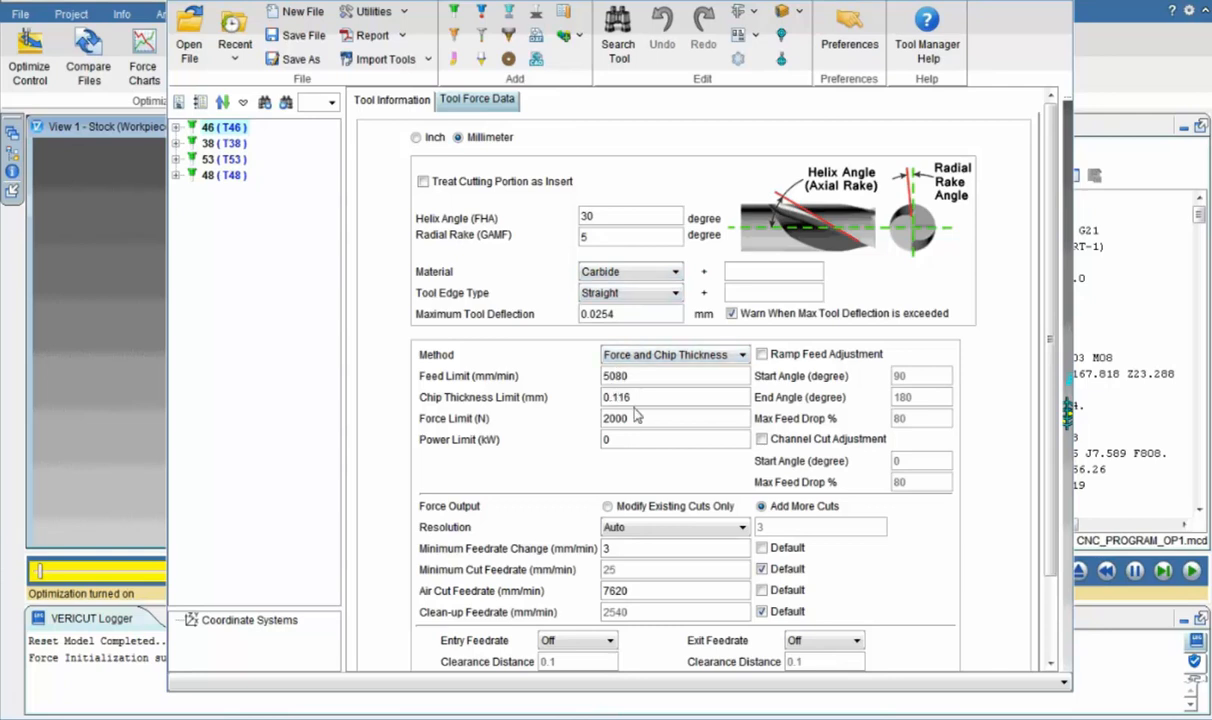
click(675, 293)
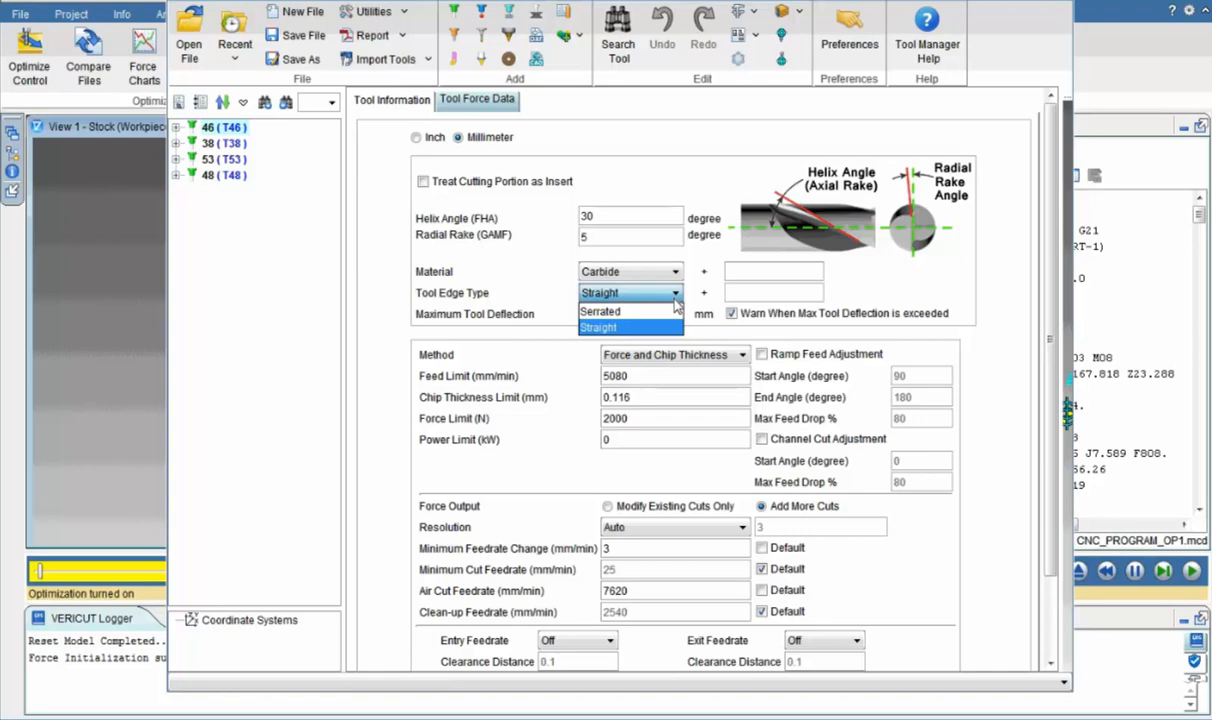
click(675, 297)
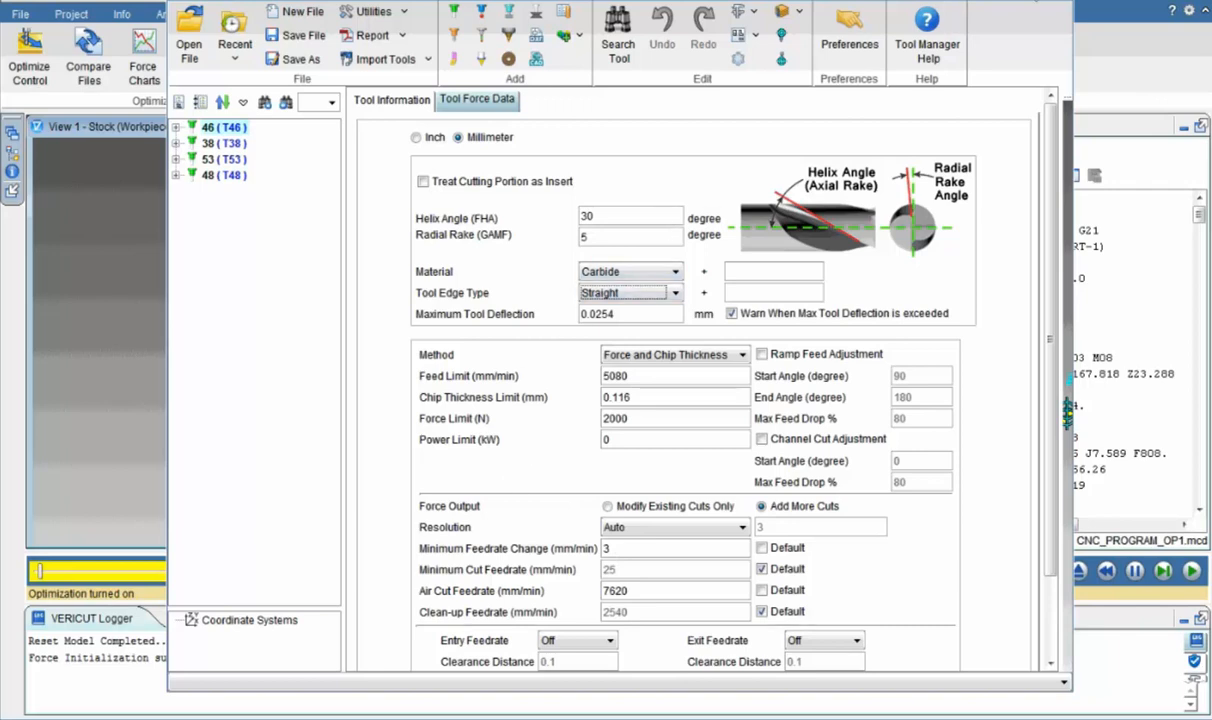
click(1050, 1)
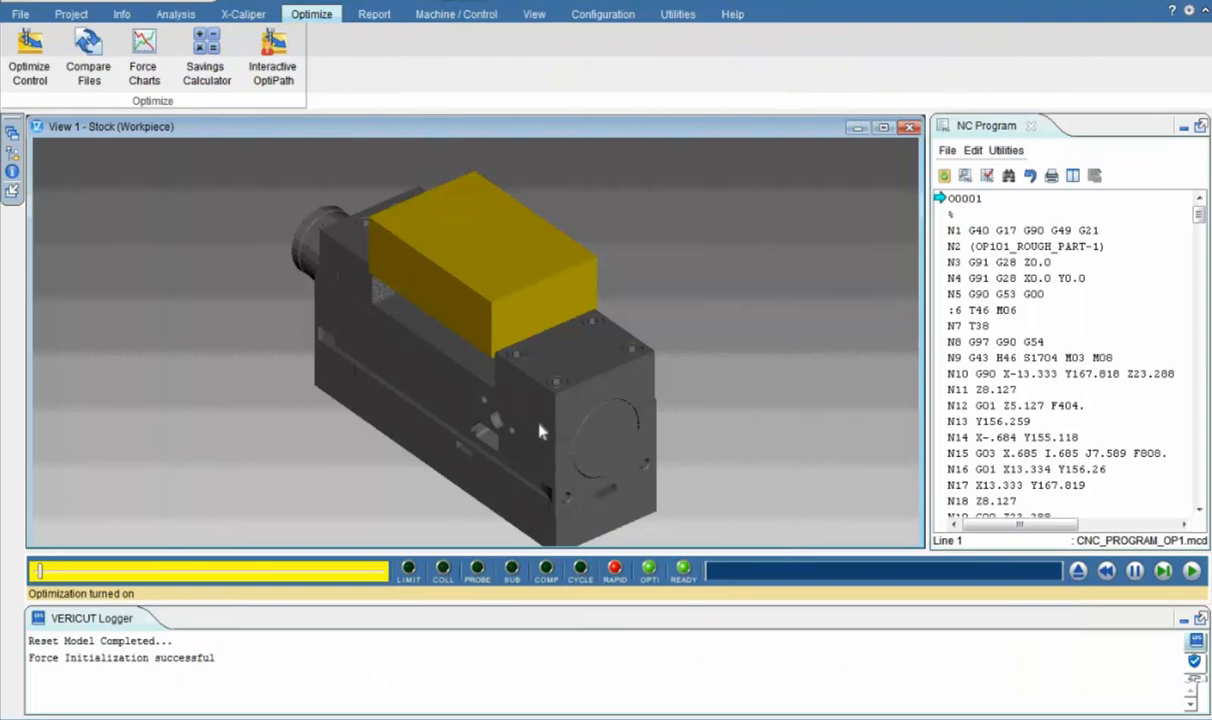
Run the simulation with force optimization on and open the force charts in a narrower, taller window.
click(1192, 571)
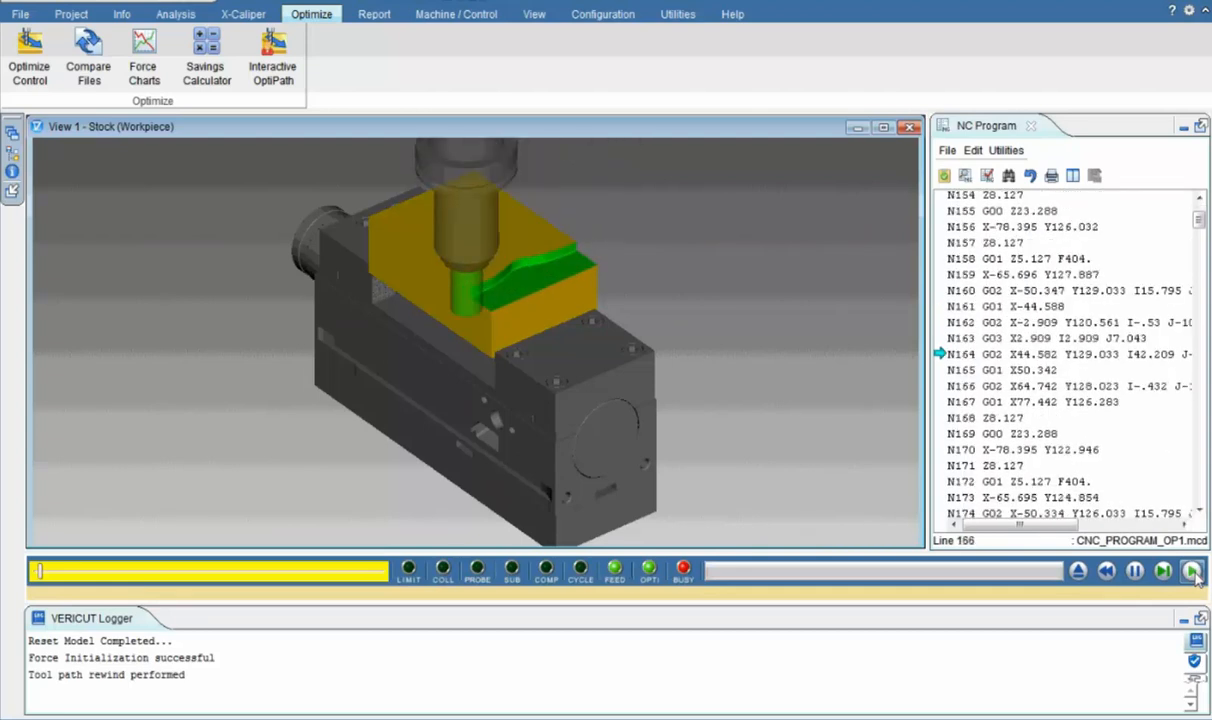
click(144, 68)
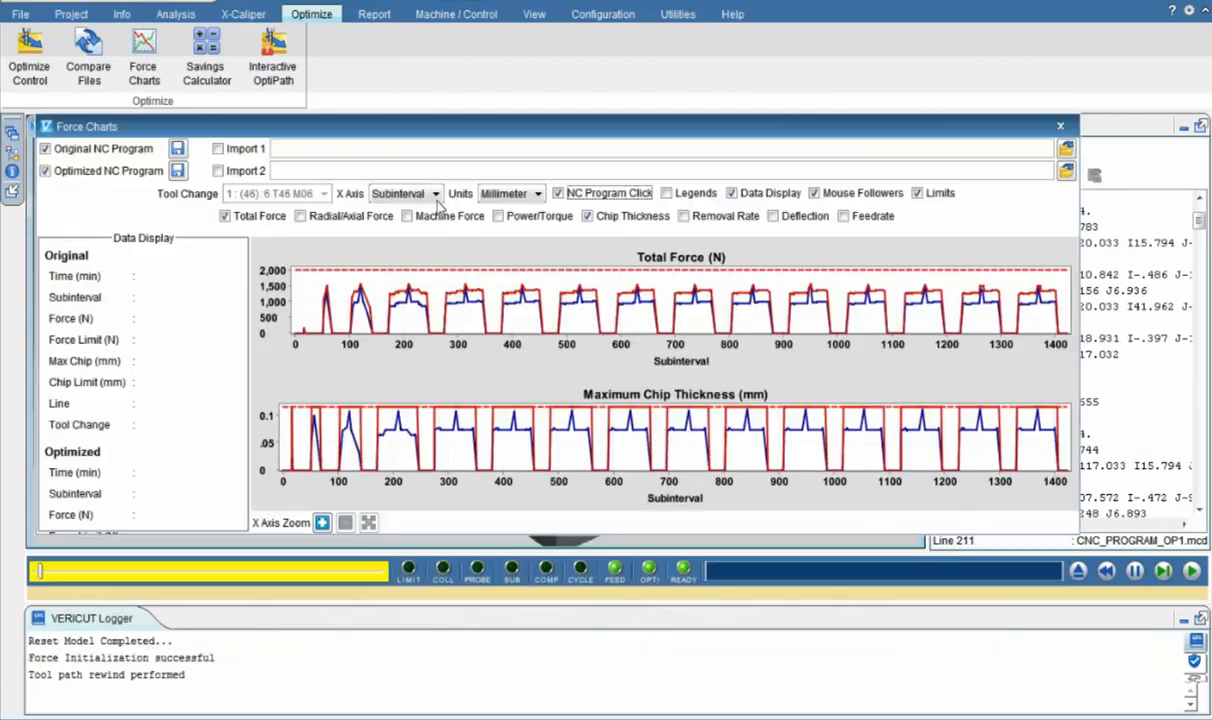
drag(1079, 534, 769, 679)
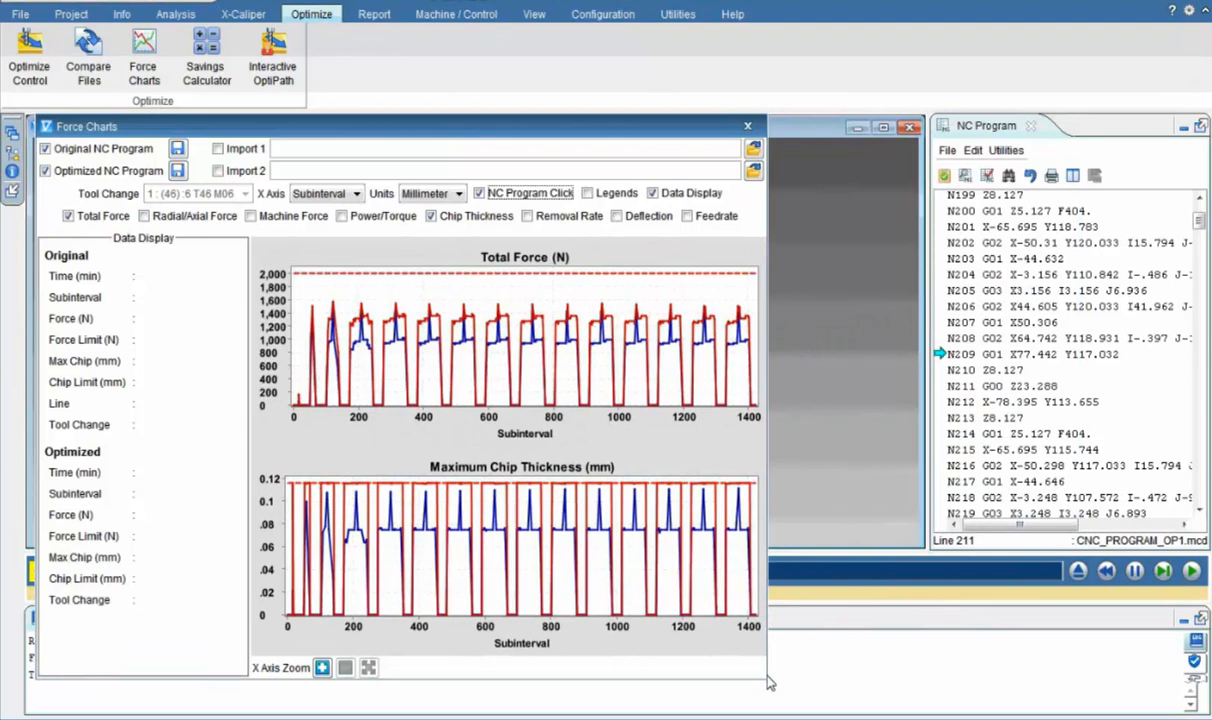
drag(570, 131, 543, 130)
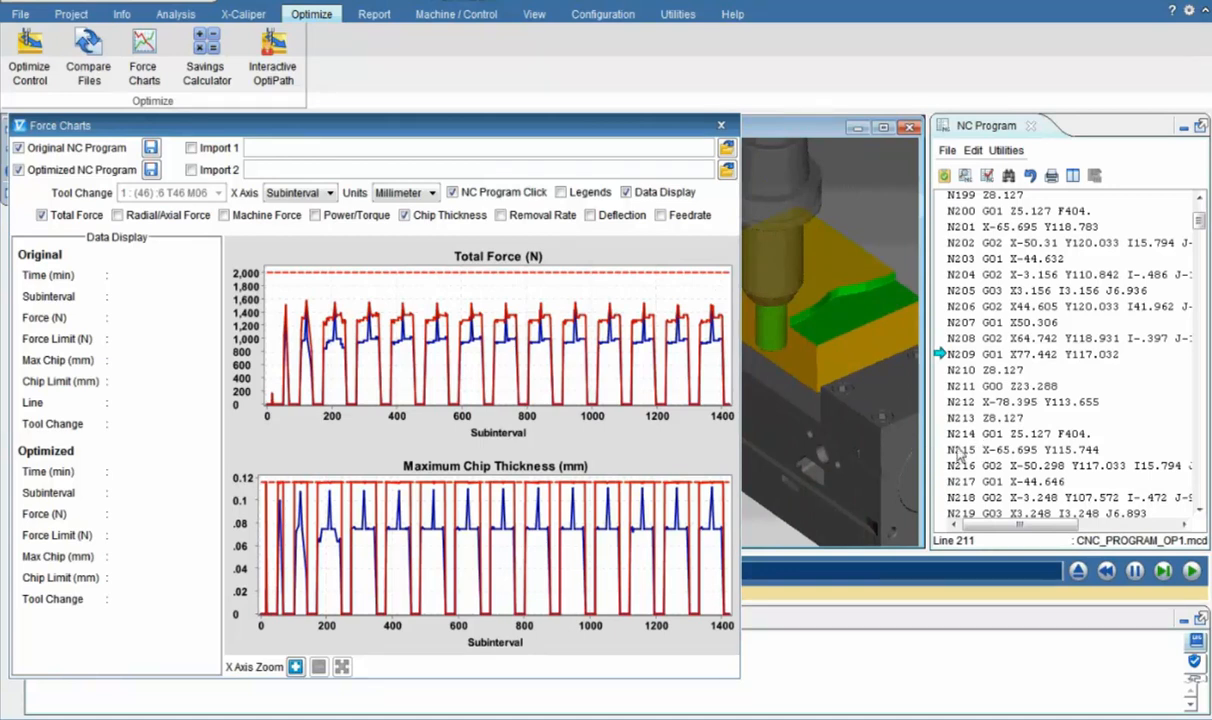
Widen the workpiece view and fit and reposition the machining setup beside the force charts.
drag(930, 468, 1048, 444)
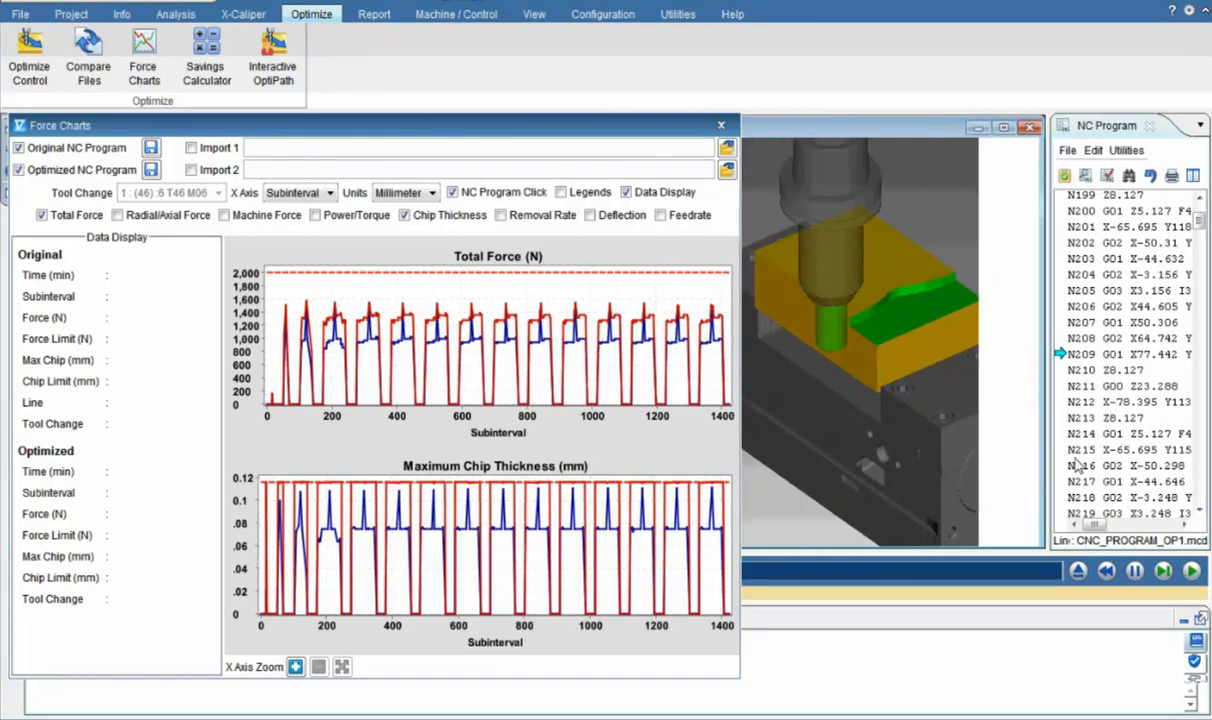
right_click(884, 158)
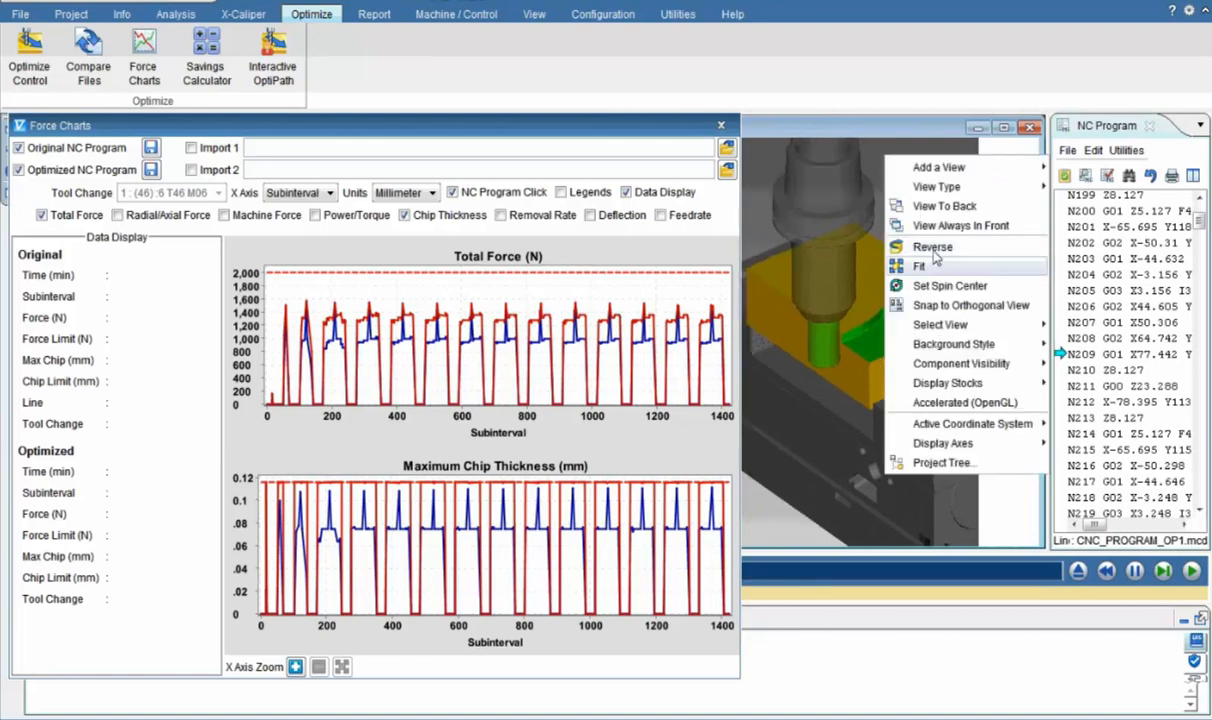
click(887, 252)
middle_drag(752, 315, 940, 298)
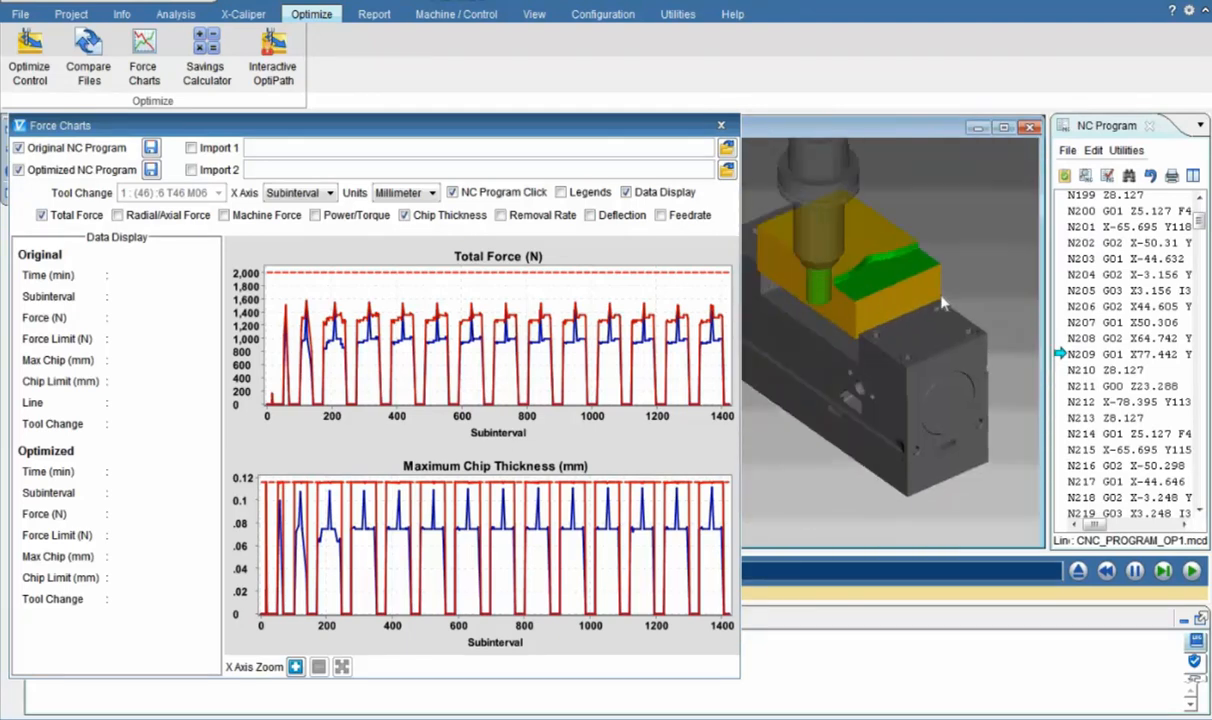
middle_drag(858, 257, 906, 346)
middle_drag(870, 407, 816, 343)
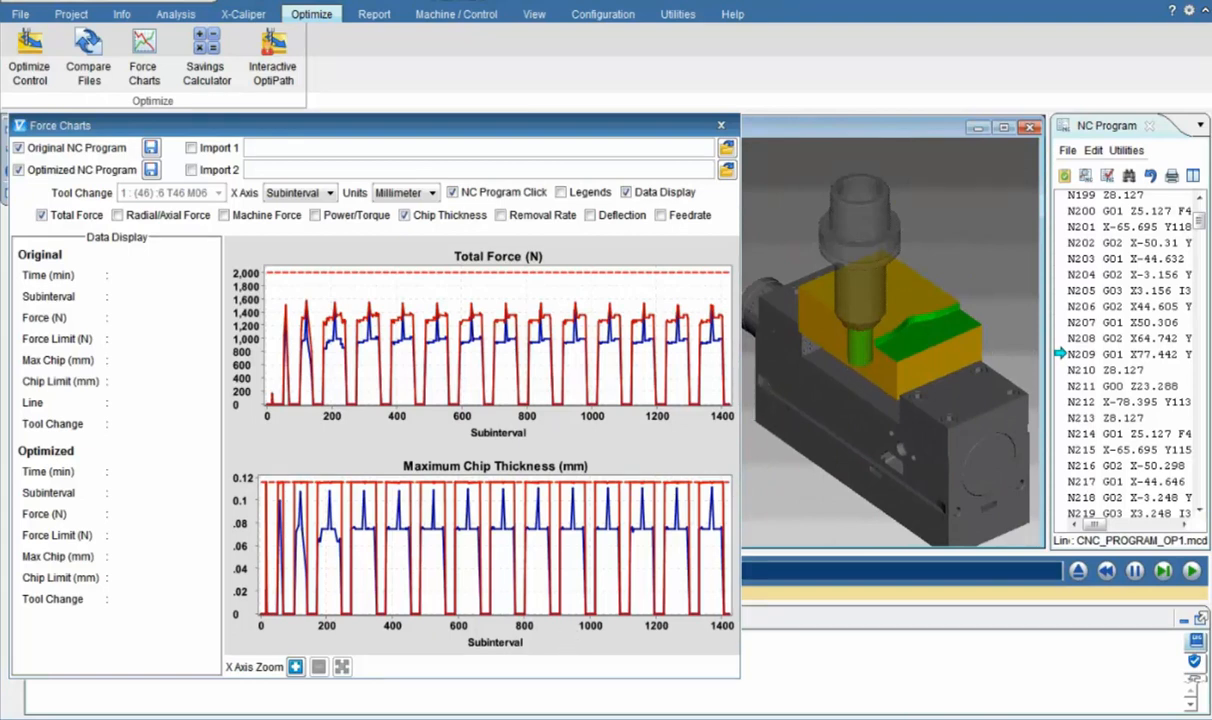
Zoom in on the X axis of the force charts and single-step the NC program to block N222.
click(295, 667)
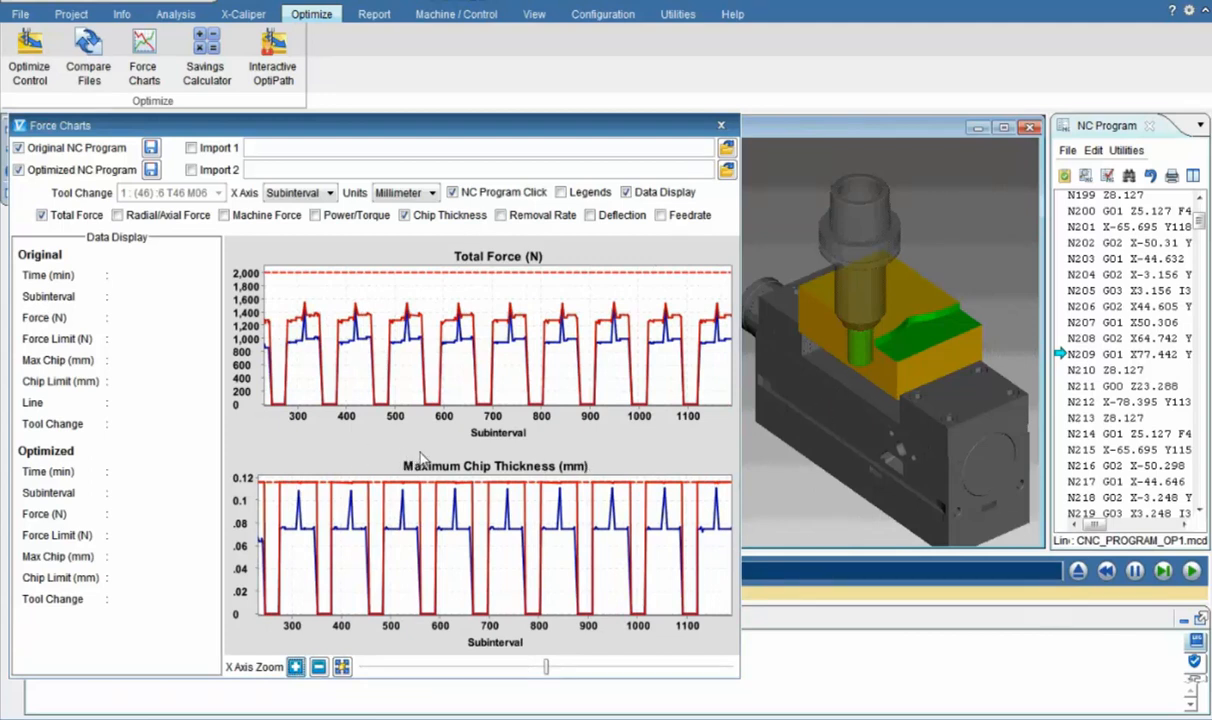
click(1164, 573)
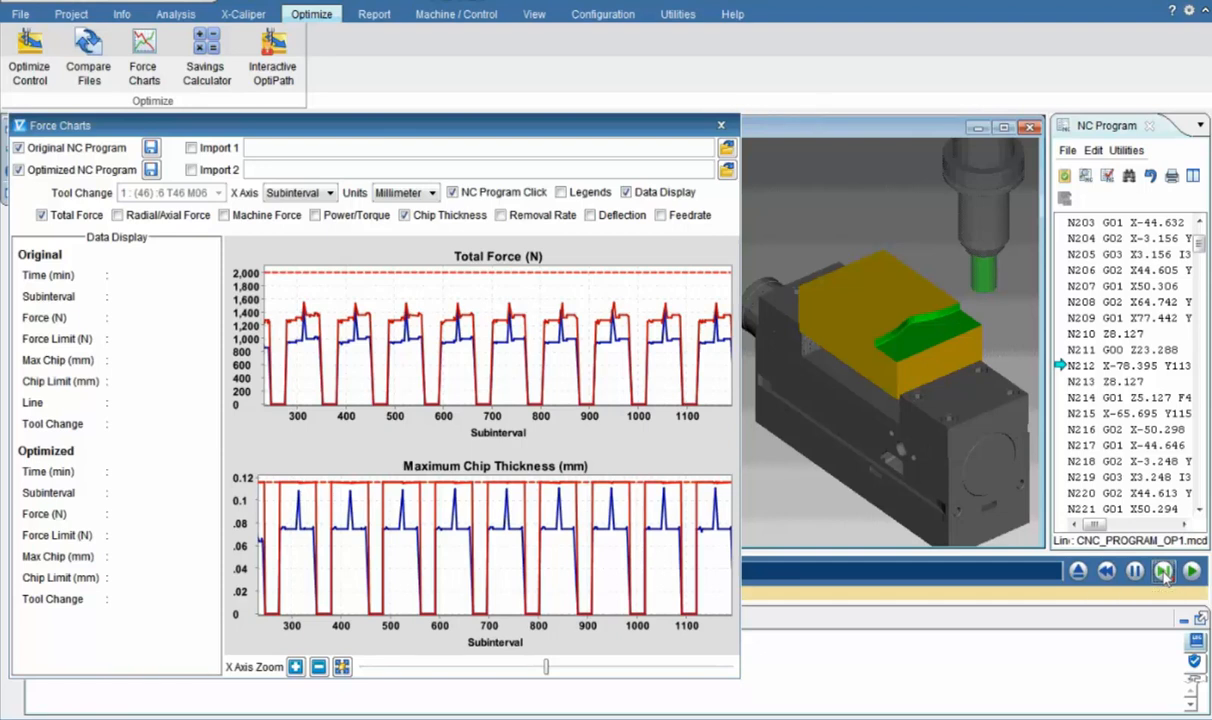
click(1164, 572)
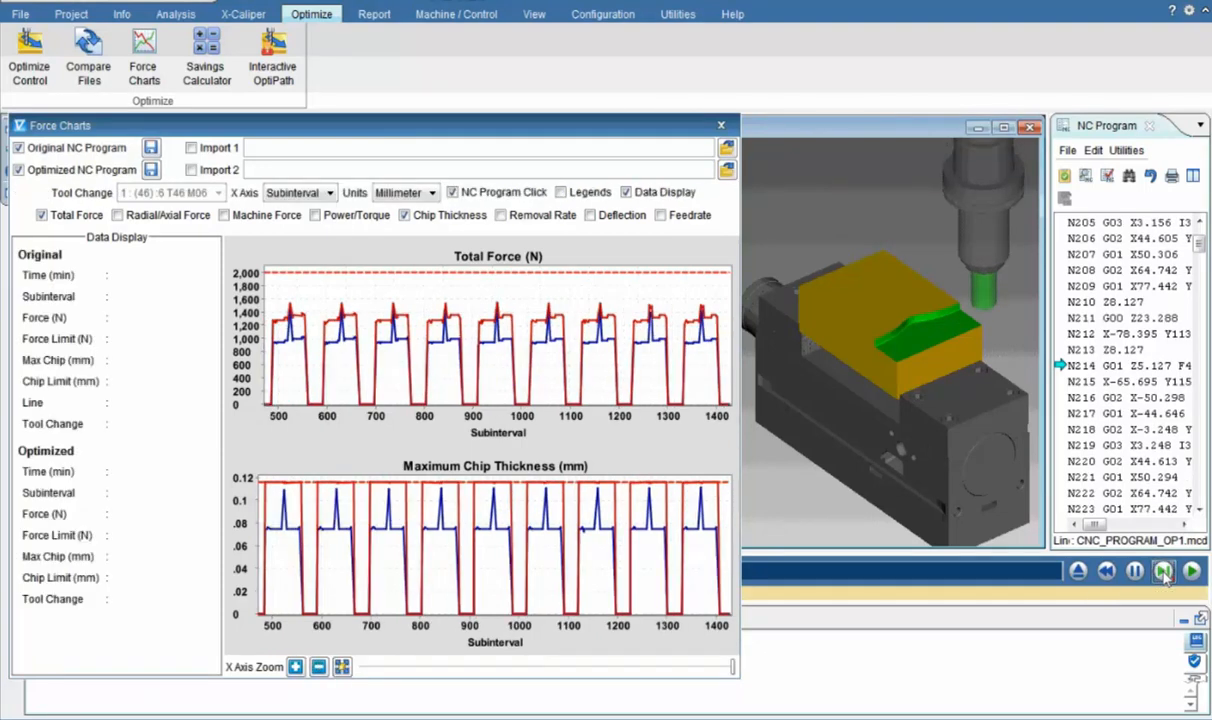
click(1164, 572)
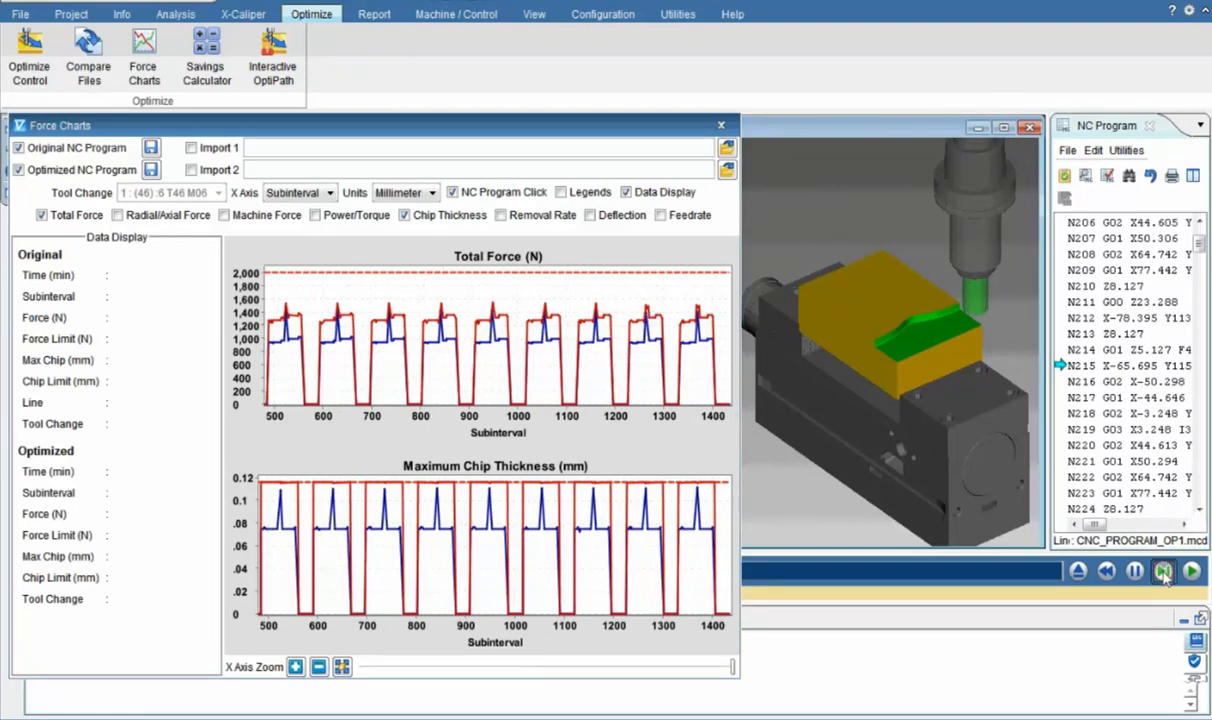
click(1164, 572)
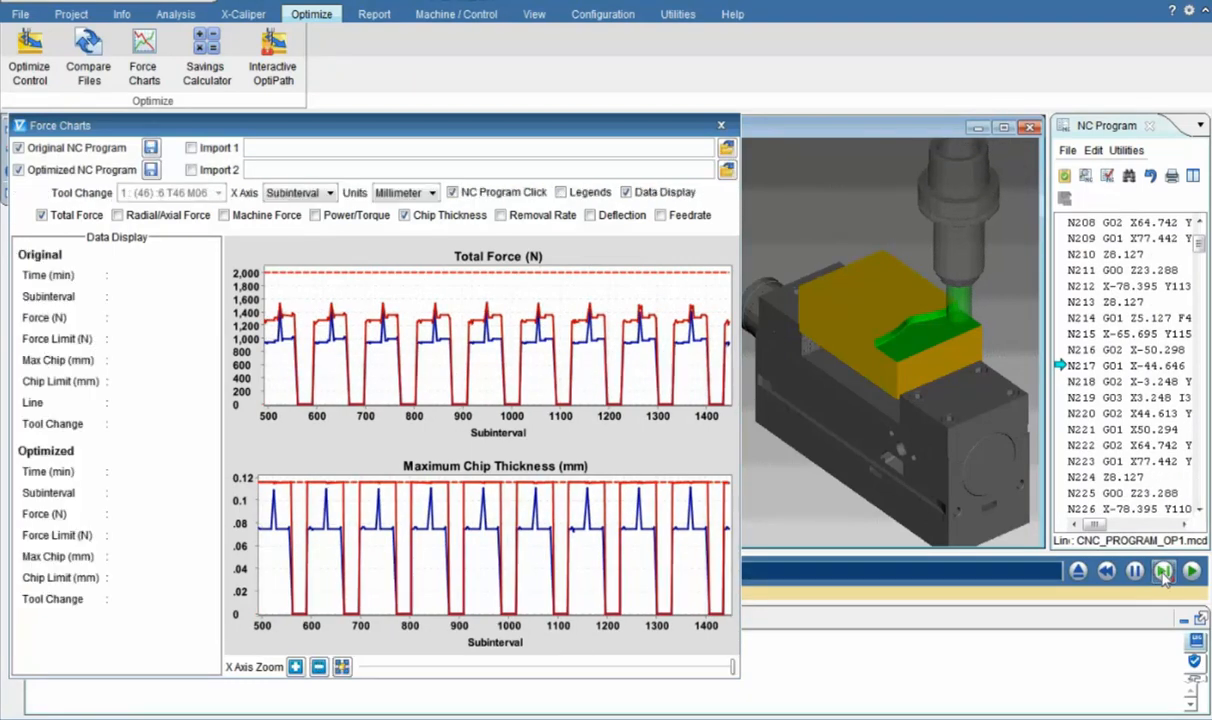
click(1164, 572)
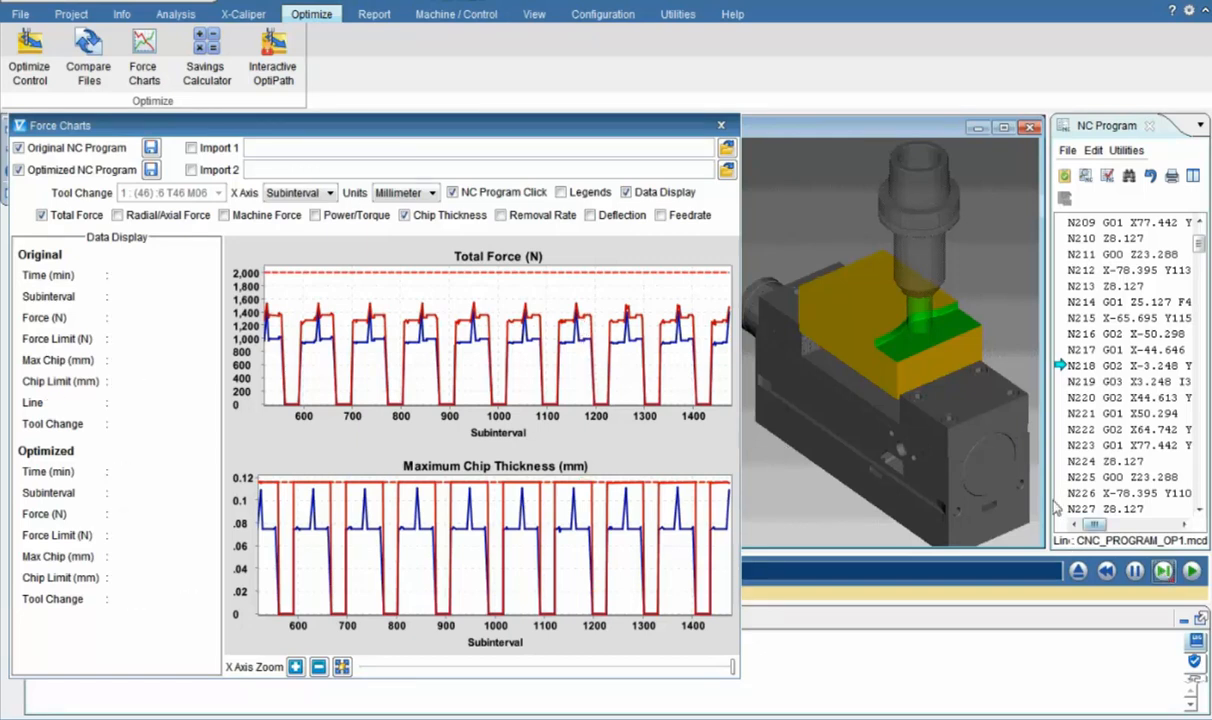
click(1164, 572)
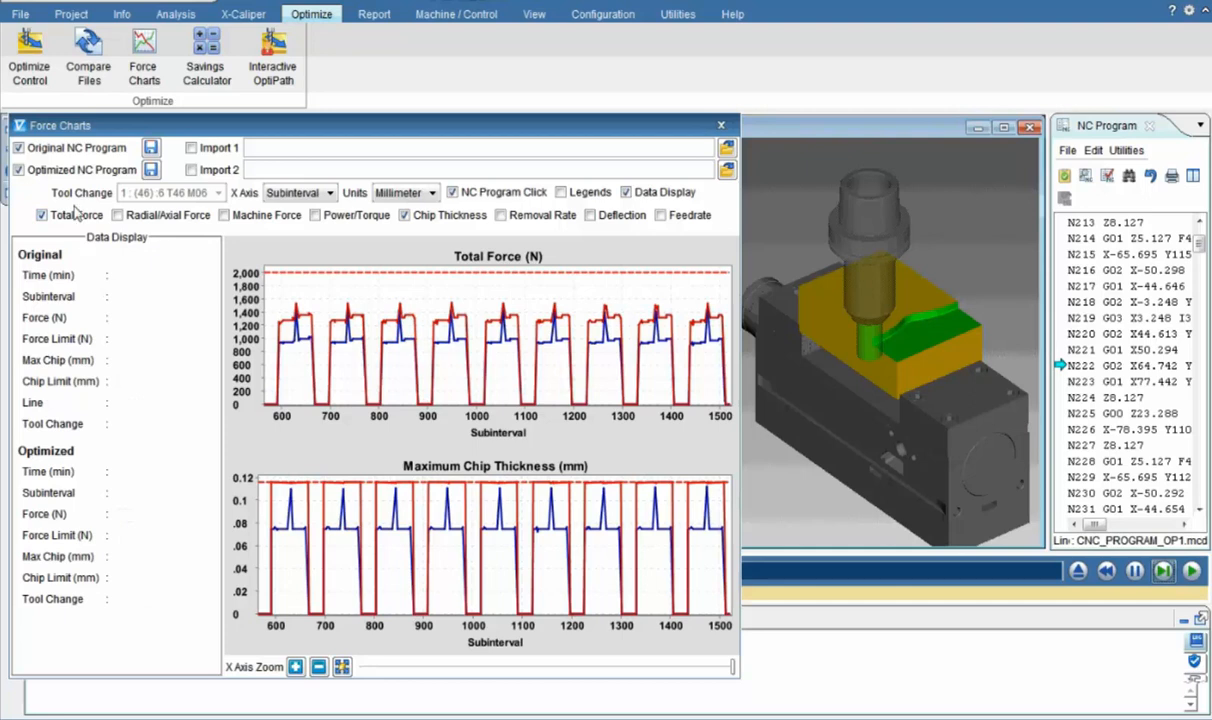
Hide and redisplay the original NC program's curves to compare them with the optimized force and chip thickness.
click(42, 151)
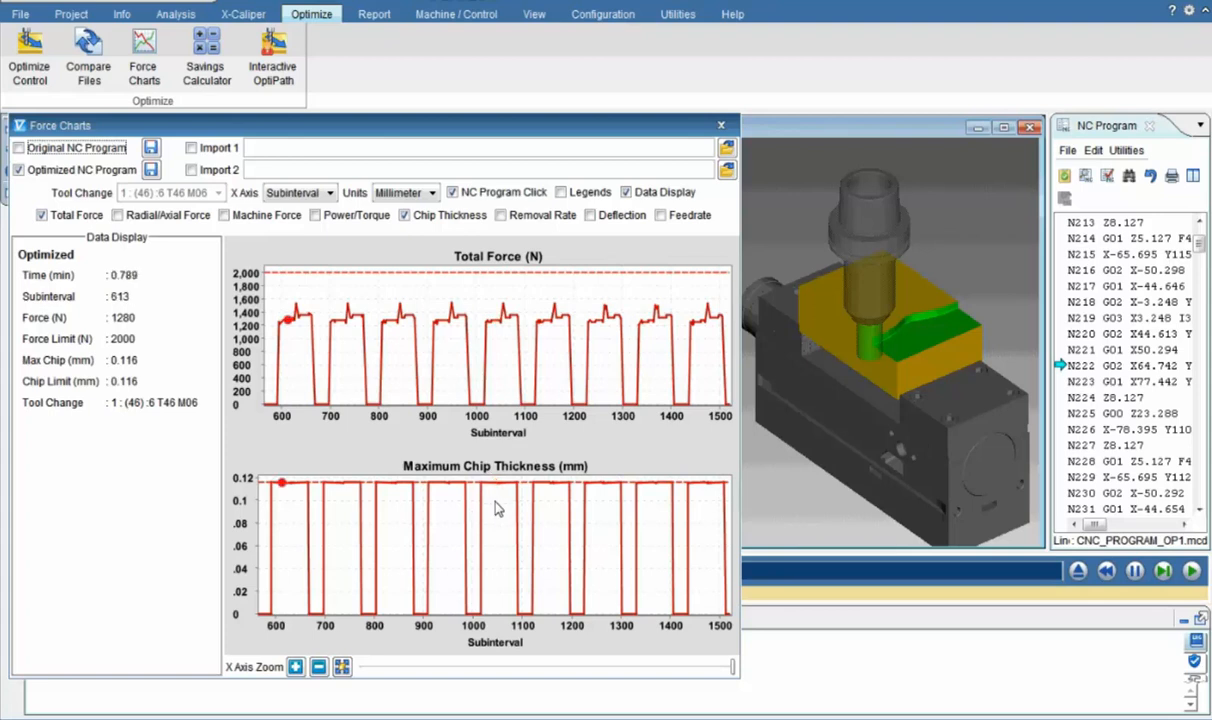
click(67, 150)
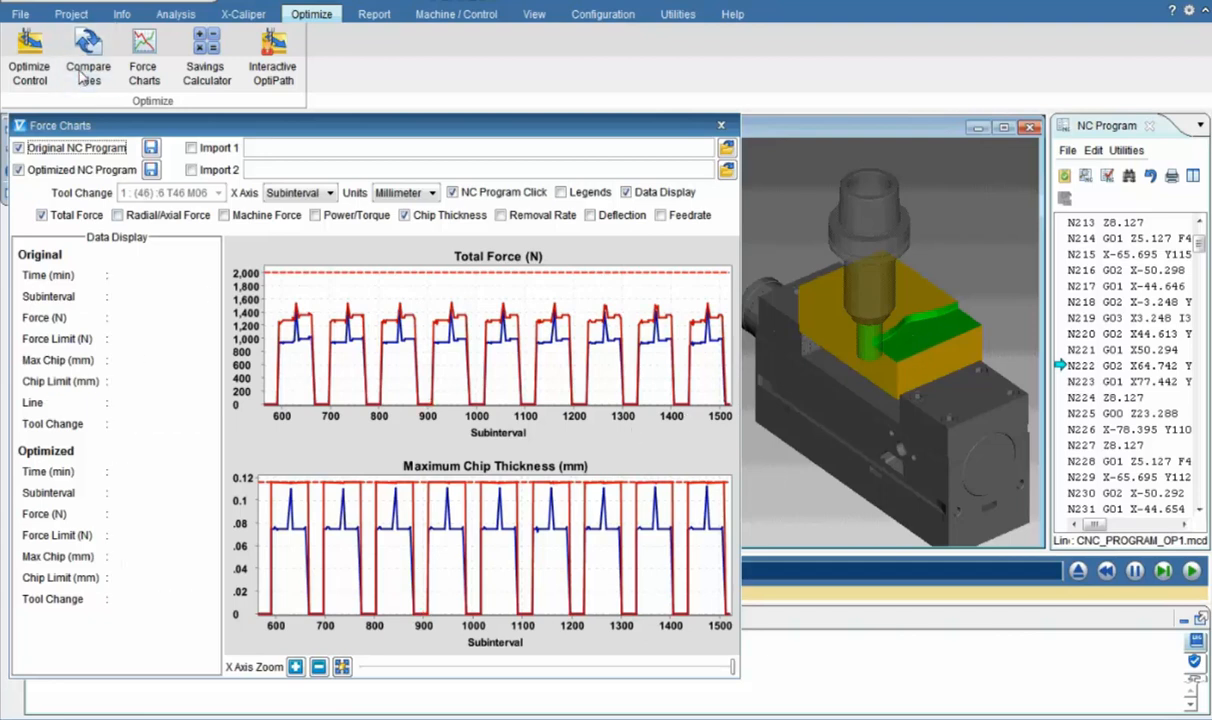
click(66, 150)
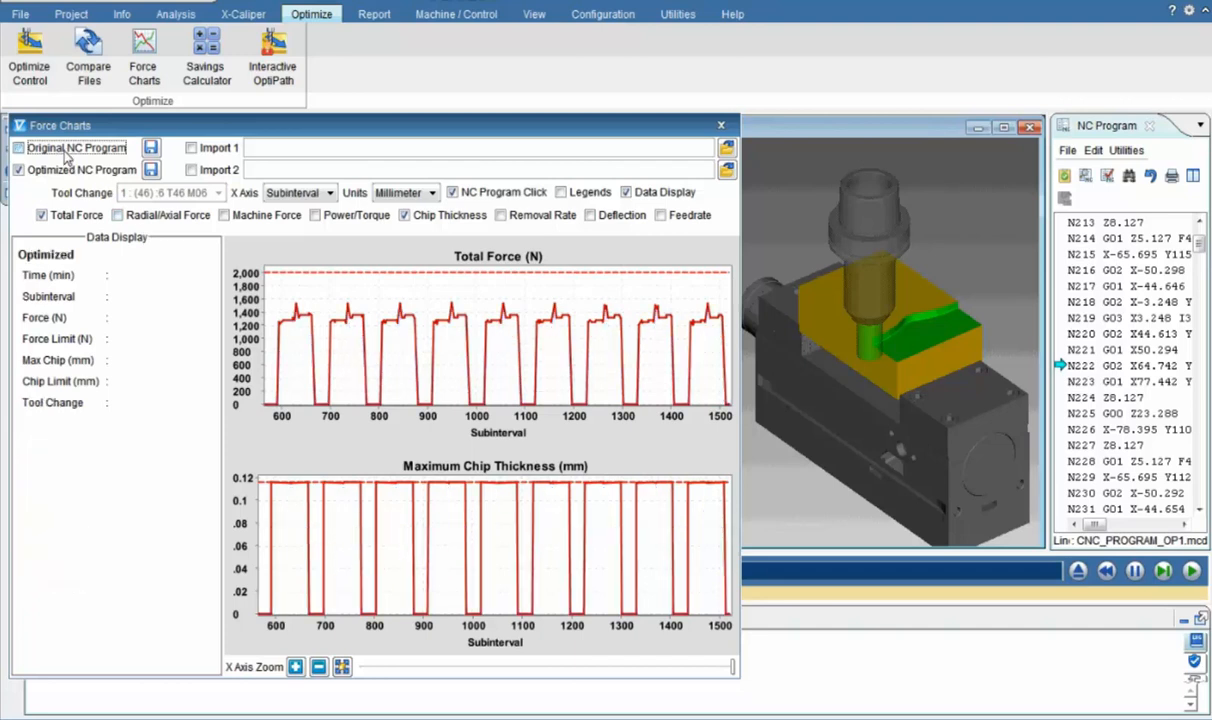
click(66, 150)
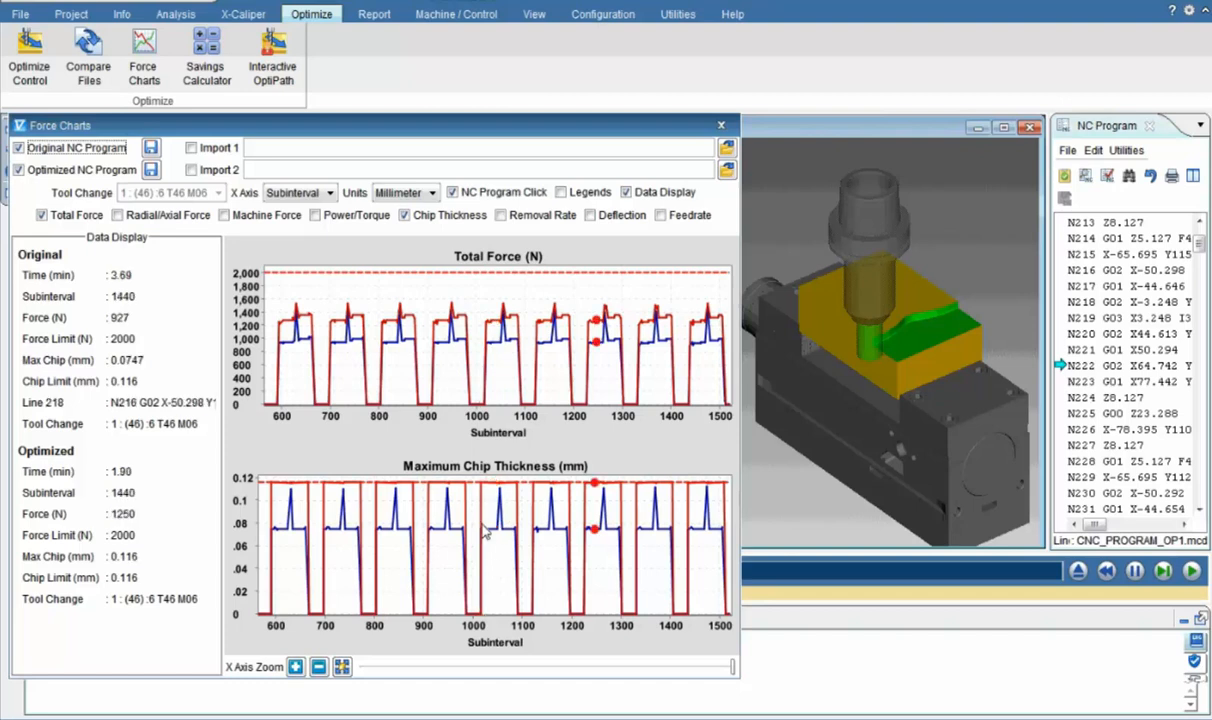
Continue the simulation with a pause at block N402 to inspect the charted values, and reposition the force charts window.
click(1194, 570)
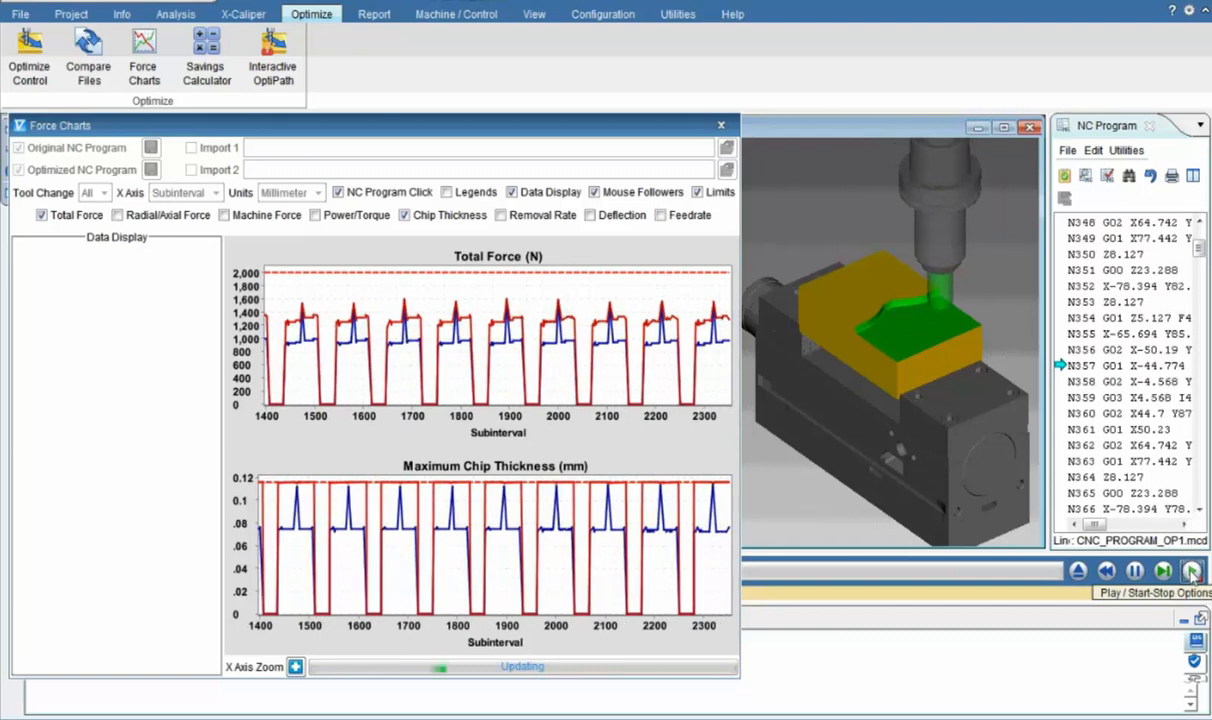
click(1192, 575)
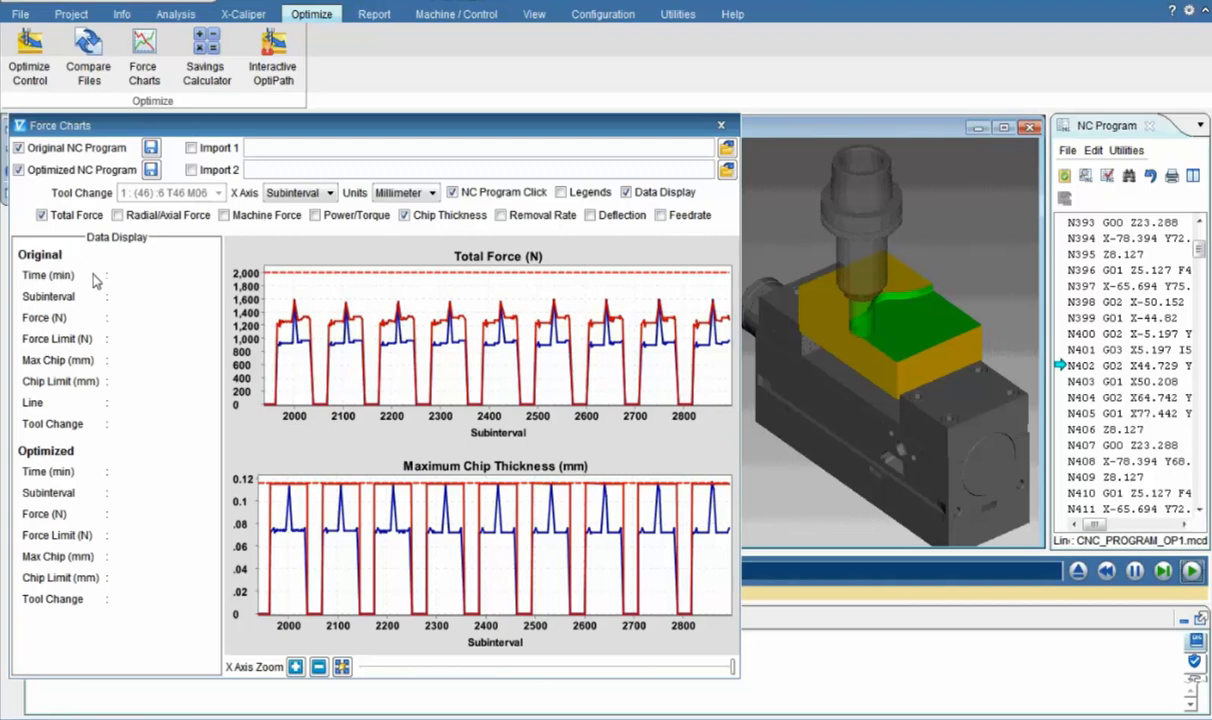
mouse_move(346, 330)
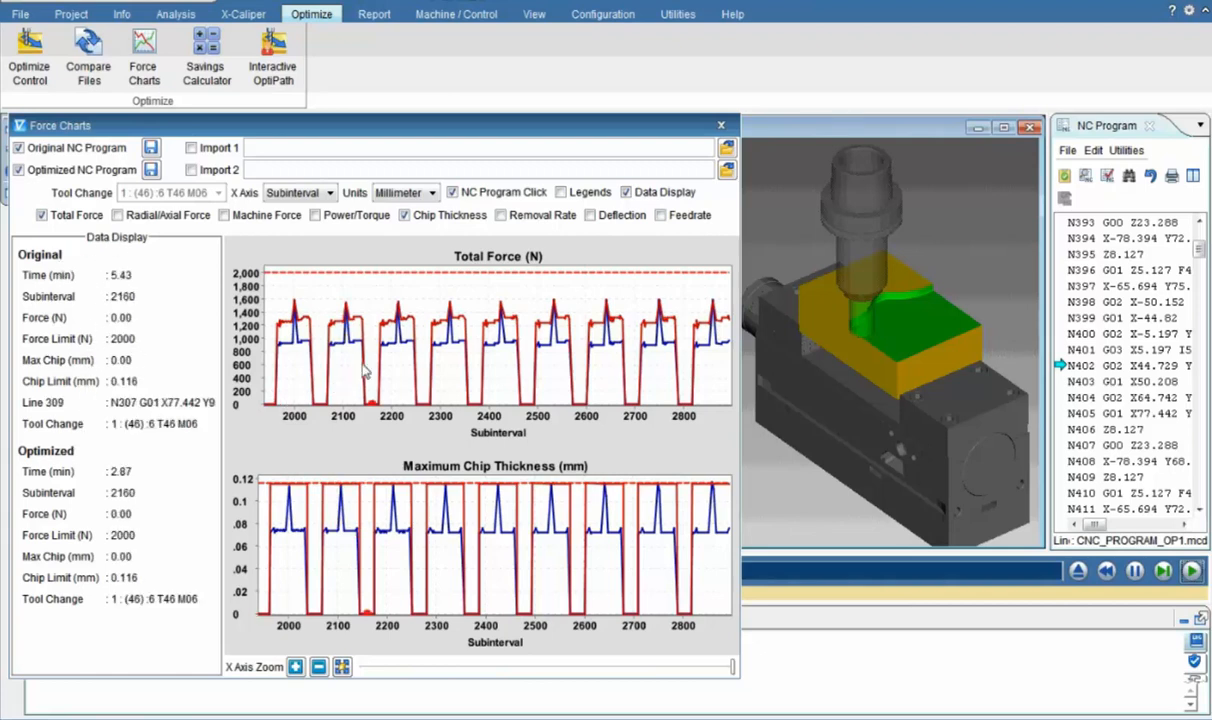
click(1192, 571)
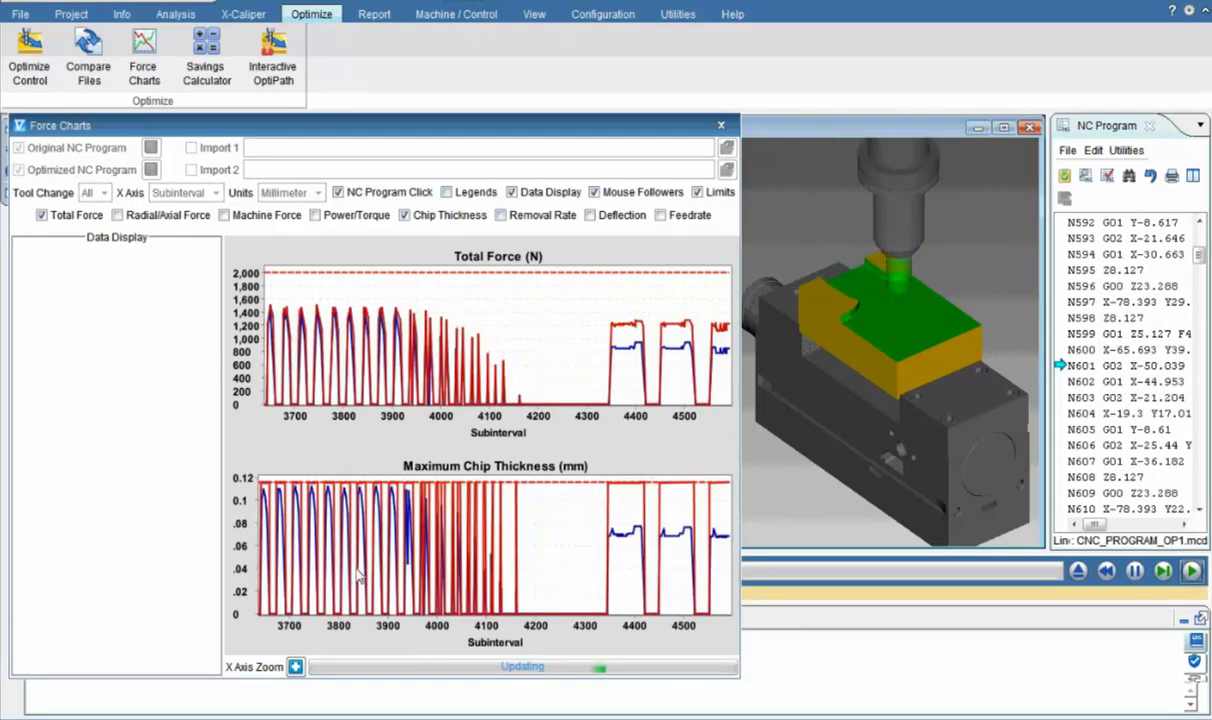
drag(493, 126, 516, 40)
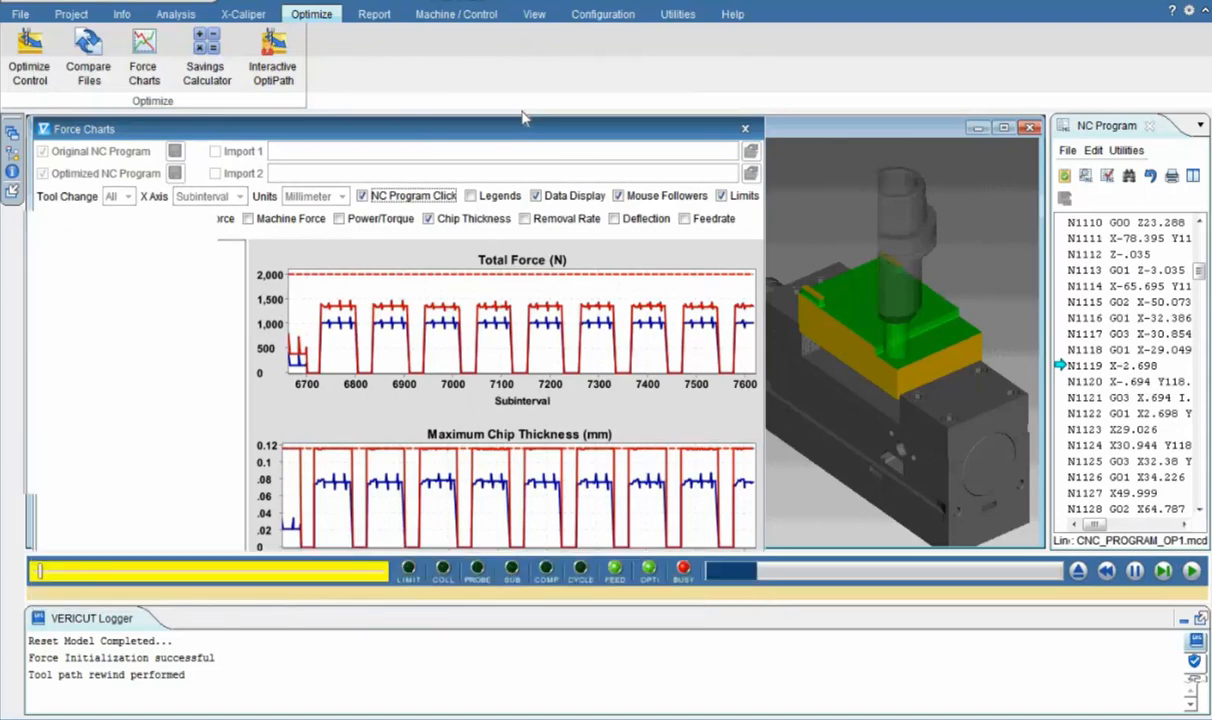
Increase the animation speed of the running simulation to get through the NC program faster.
click(203, 571)
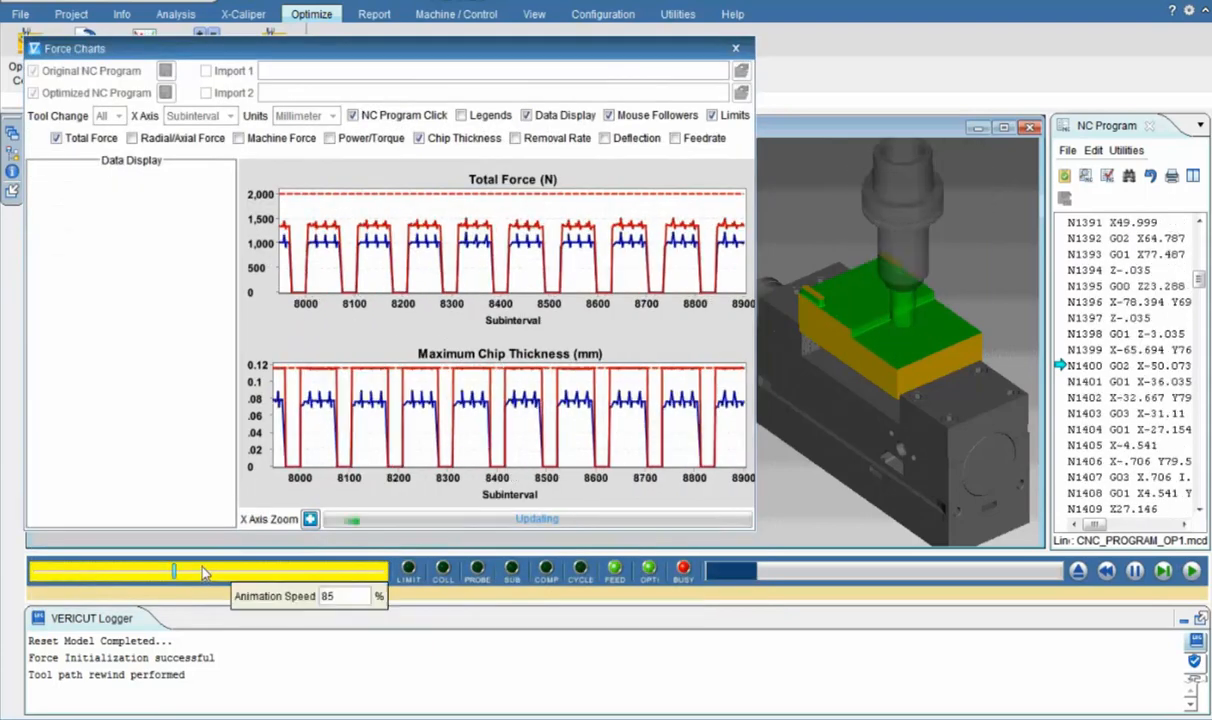
drag(229, 573, 291, 577)
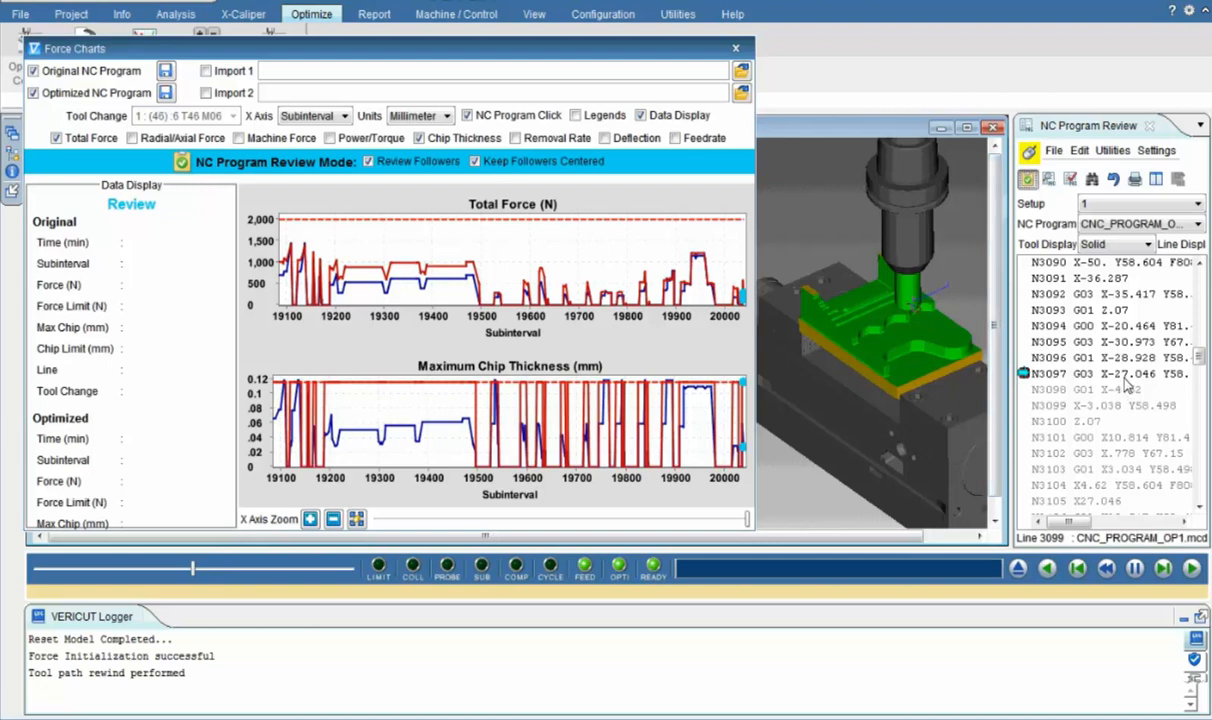
Step back and forth between blocks N3097 and N3081 in review mode to examine force and chip thickness, and exit review mode.
scroll(1124, 382, up, 1)
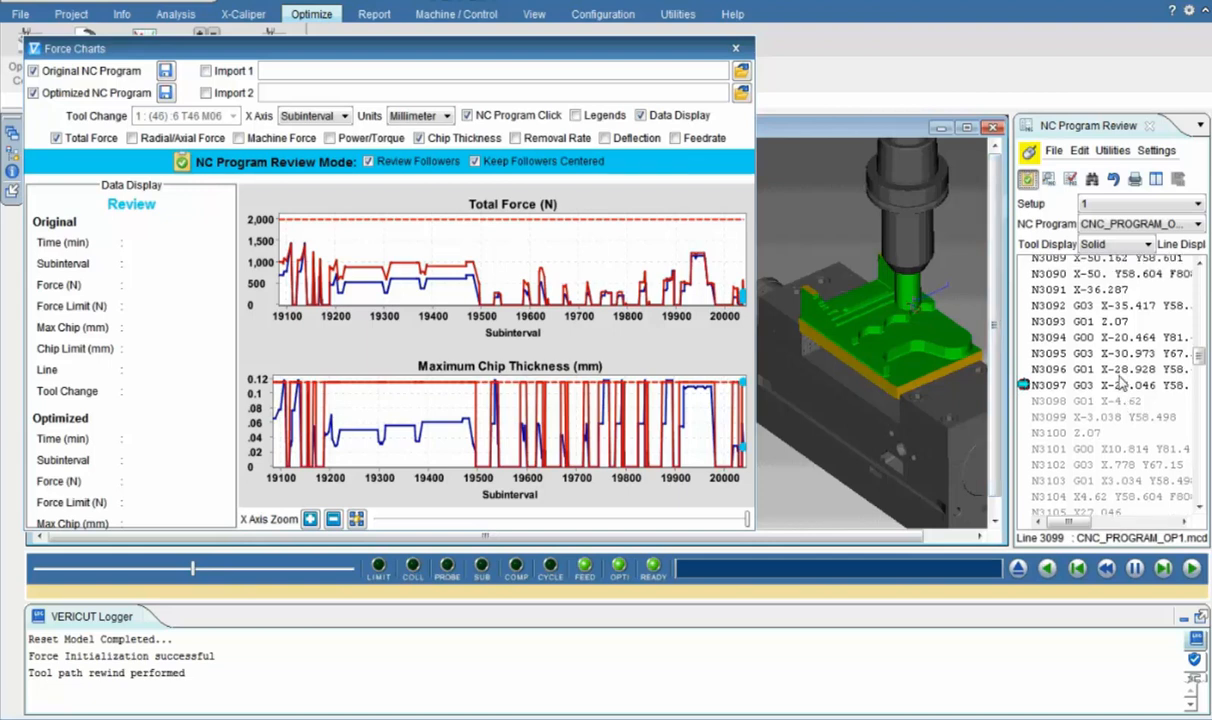
scroll(1124, 382, up, 7)
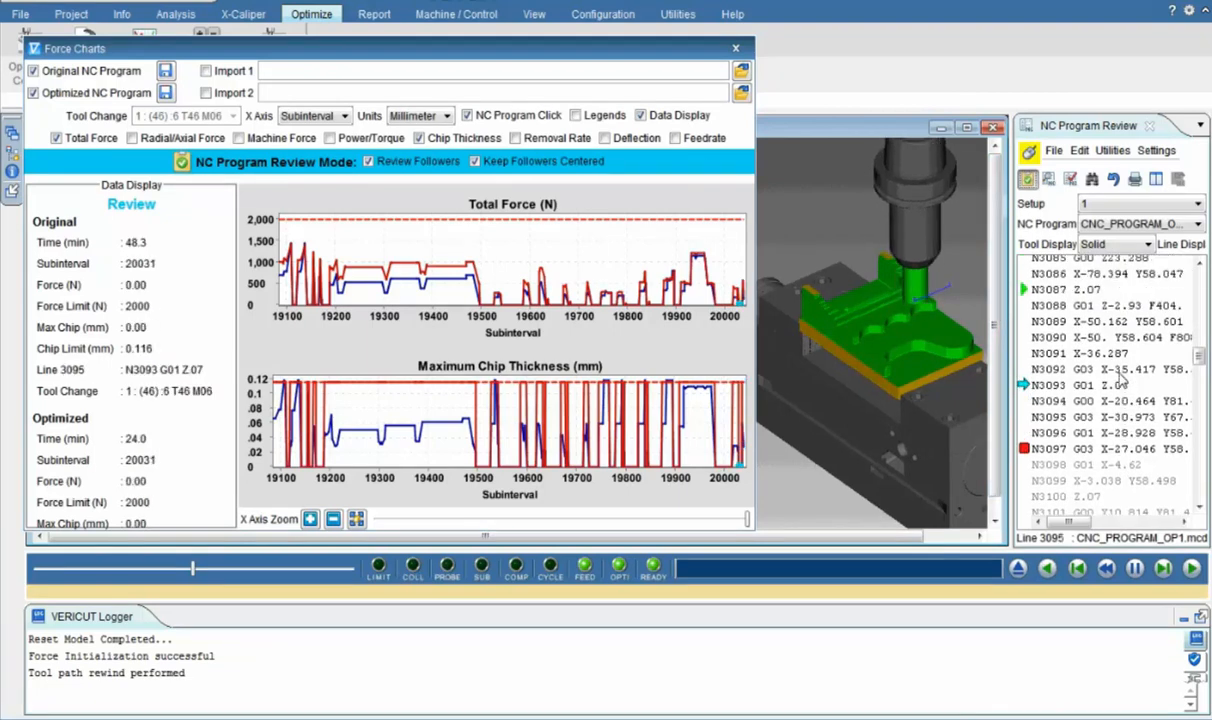
scroll(1123, 377, up, 3)
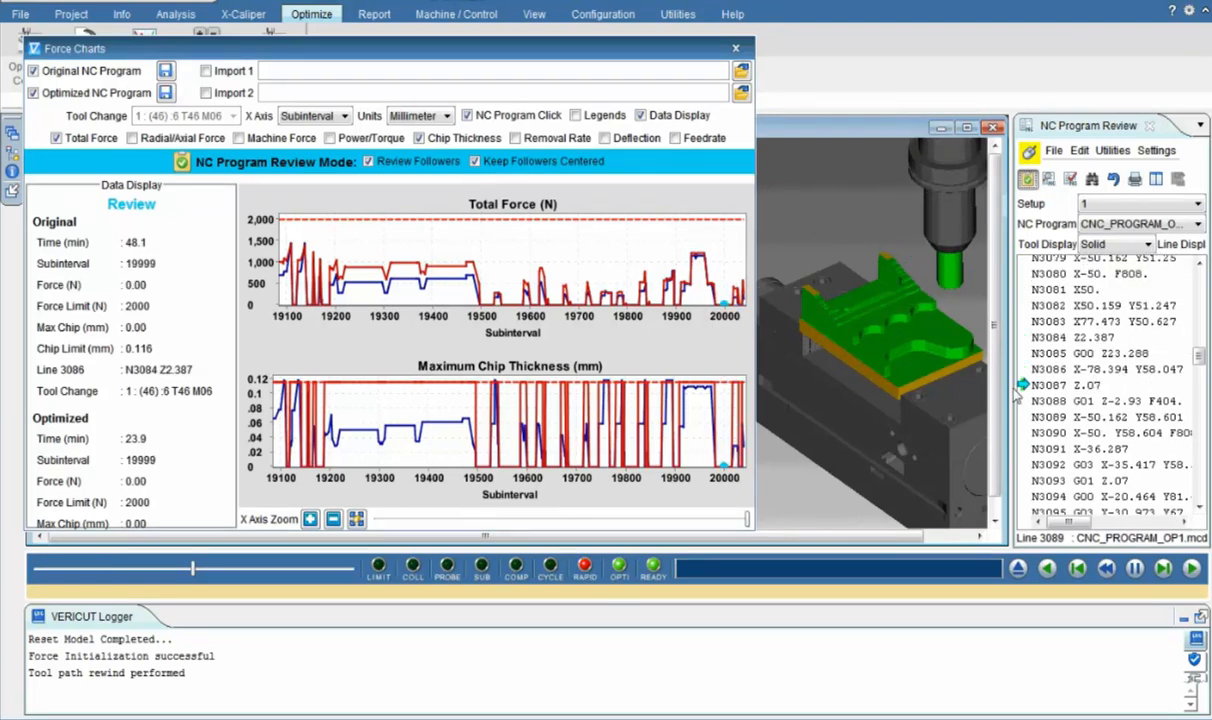
scroll(1065, 336, up, 2)
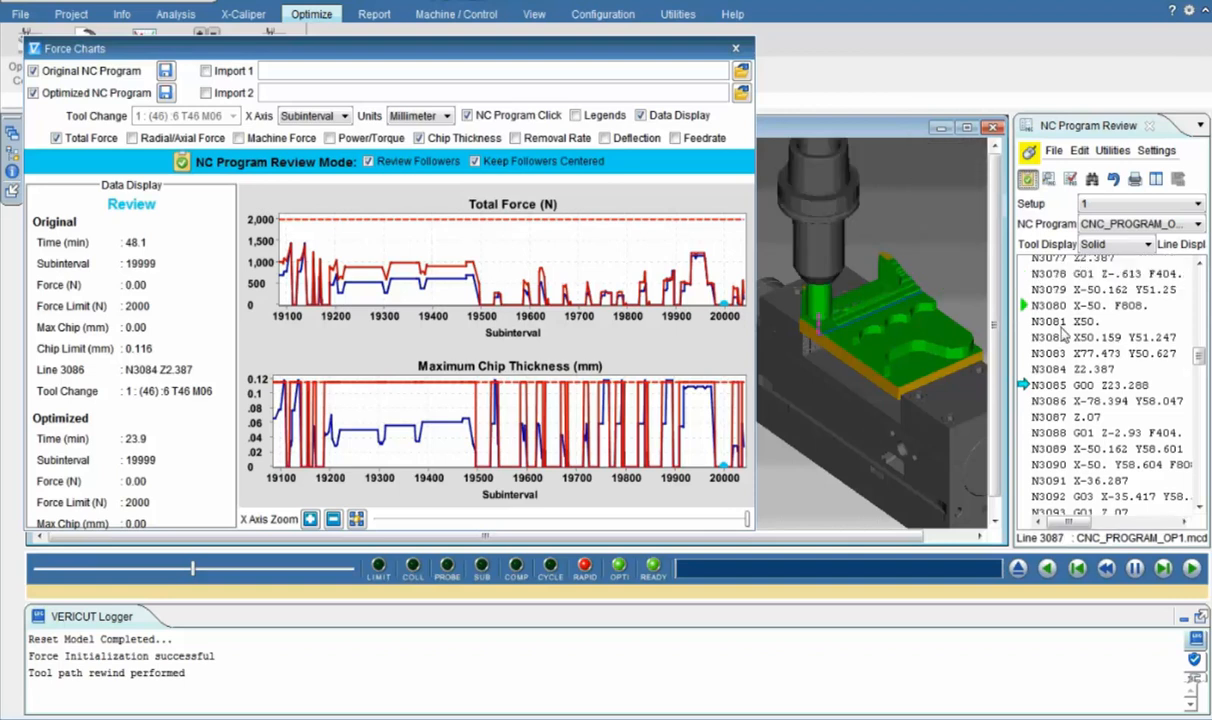
scroll(1063, 334, up, 2)
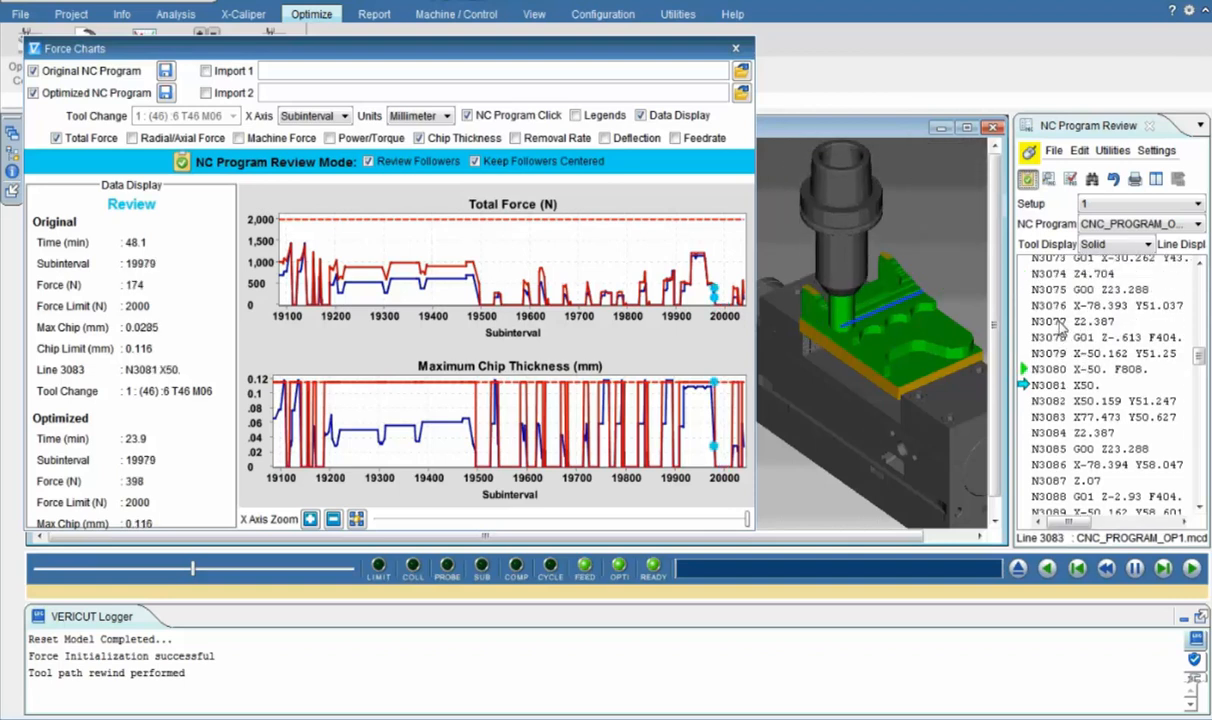
scroll(1063, 328, down, 3)
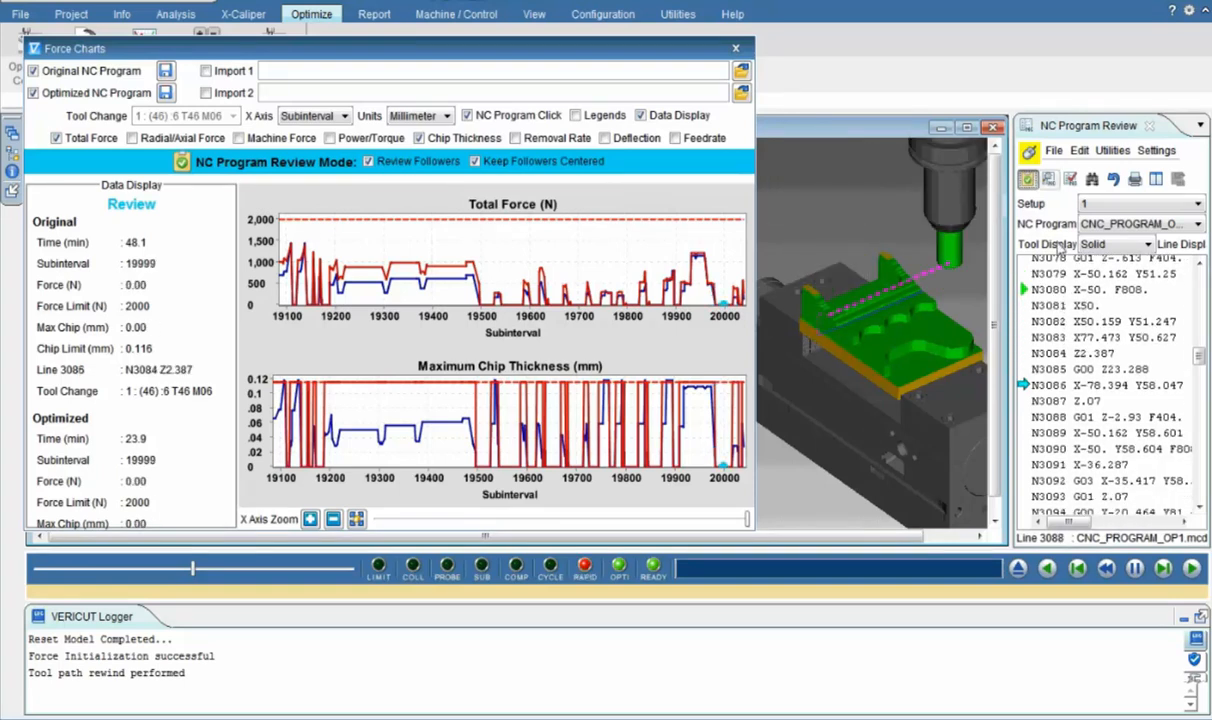
click(1029, 178)
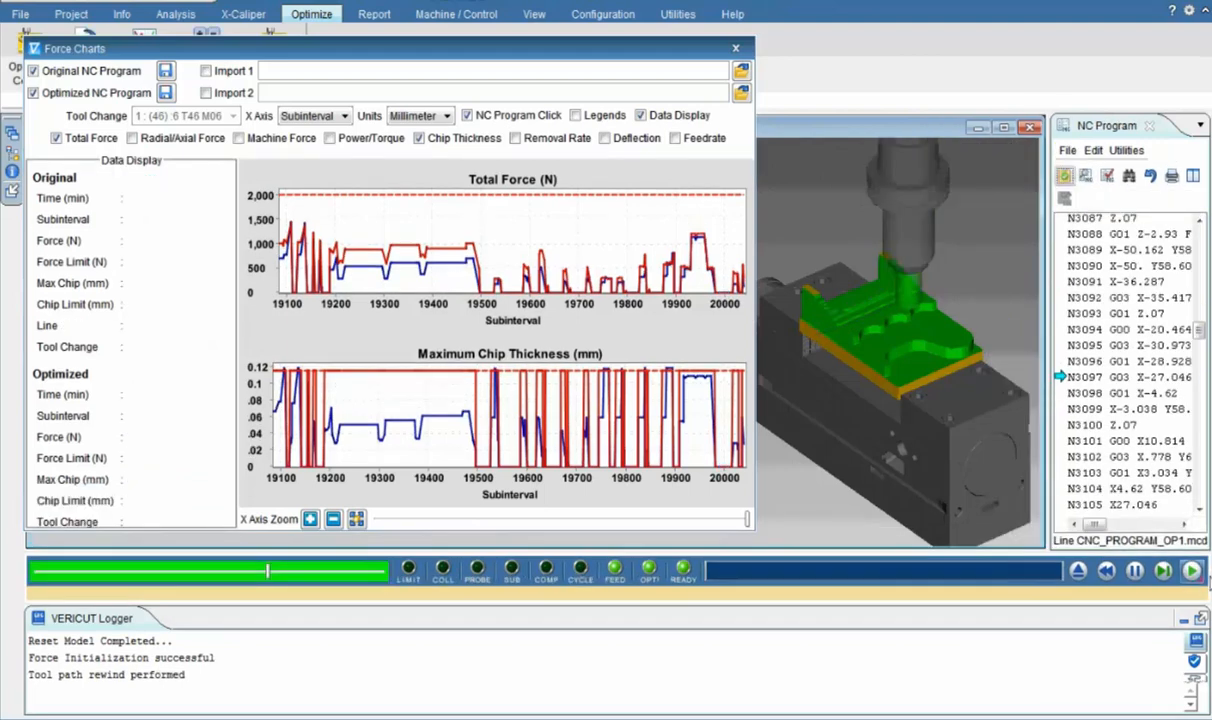
Run the simulation to its end and close the savings calculator, keeping the current NC program files instead of the optimized ones.
click(1193, 574)
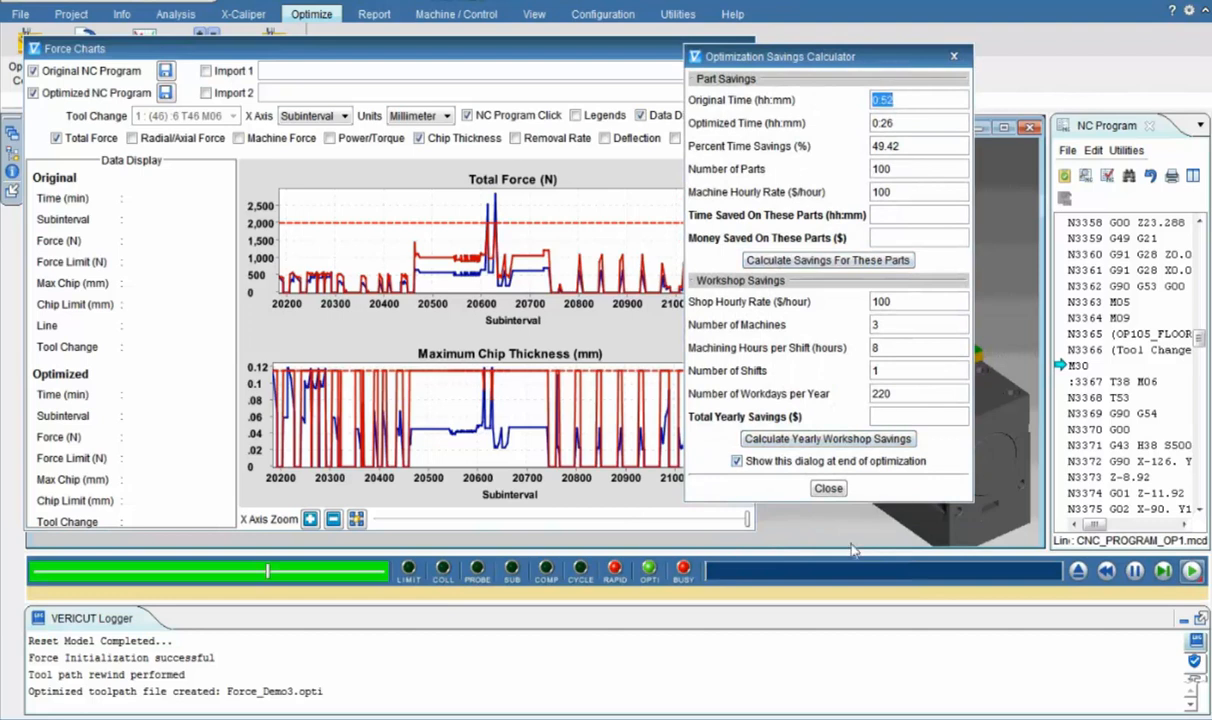
click(828, 489)
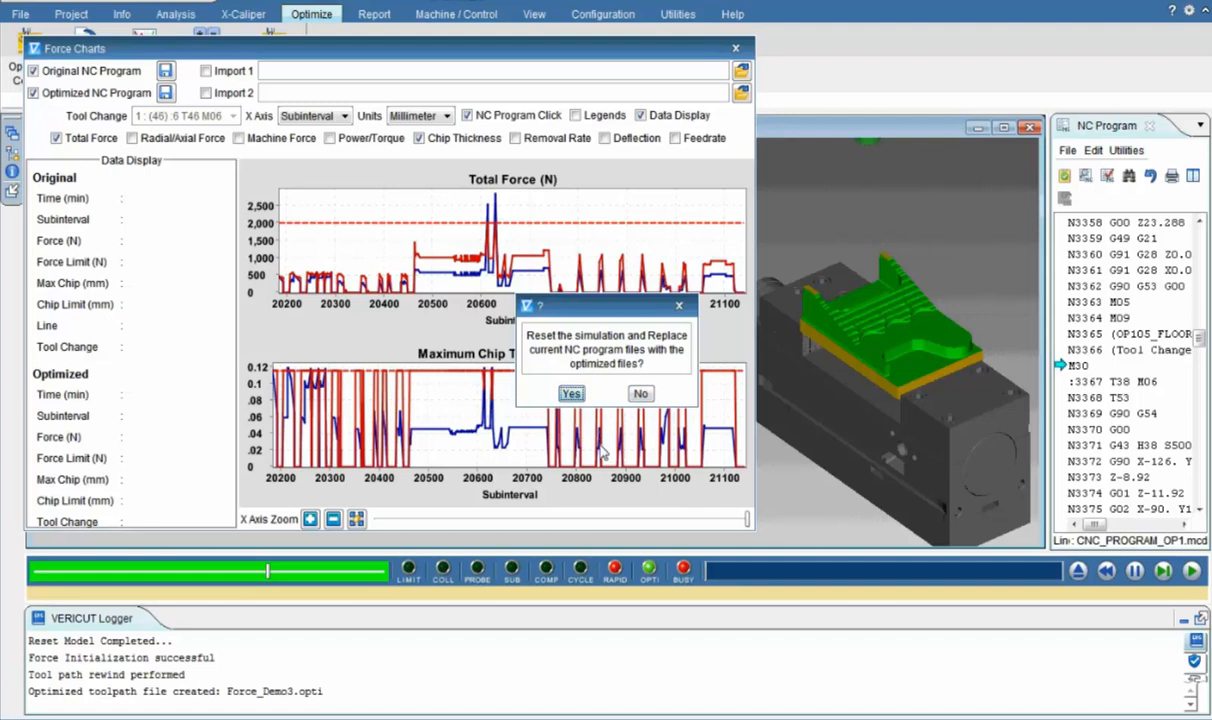
click(640, 394)
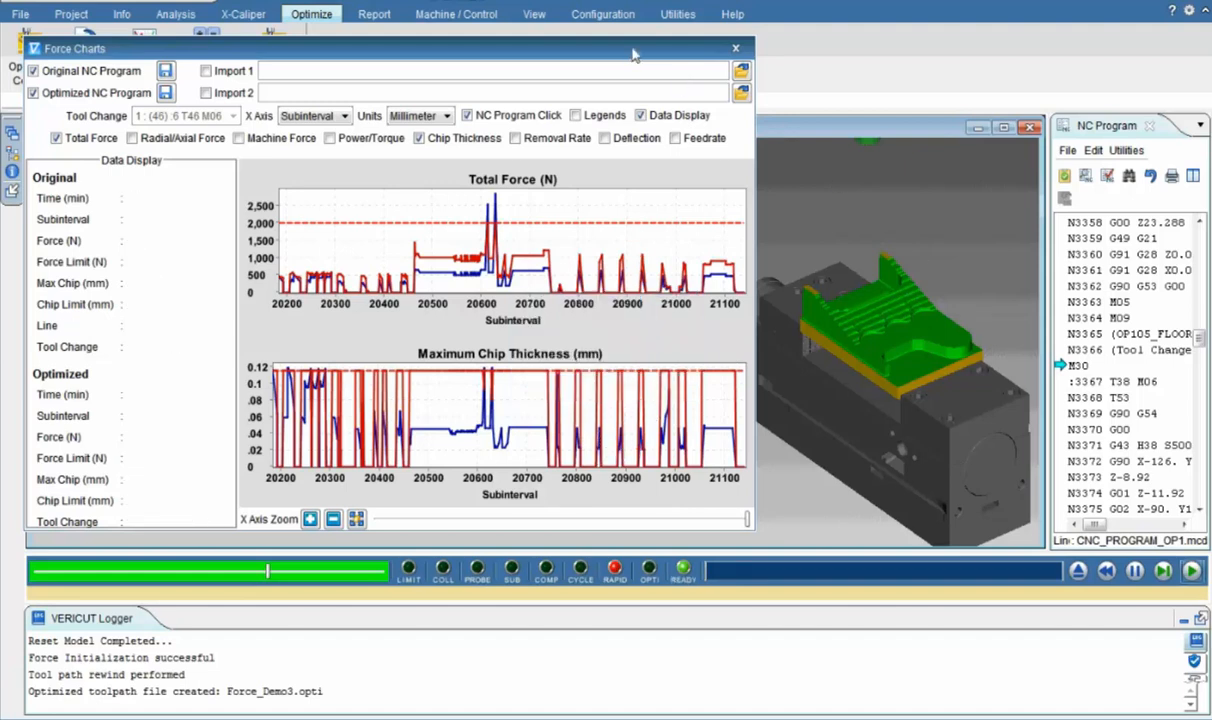
Lower the force charts window to uncover the Optimize commands and shift the machined workpiece upward in its view.
drag(584, 50, 578, 135)
middle_drag(855, 378, 846, 327)
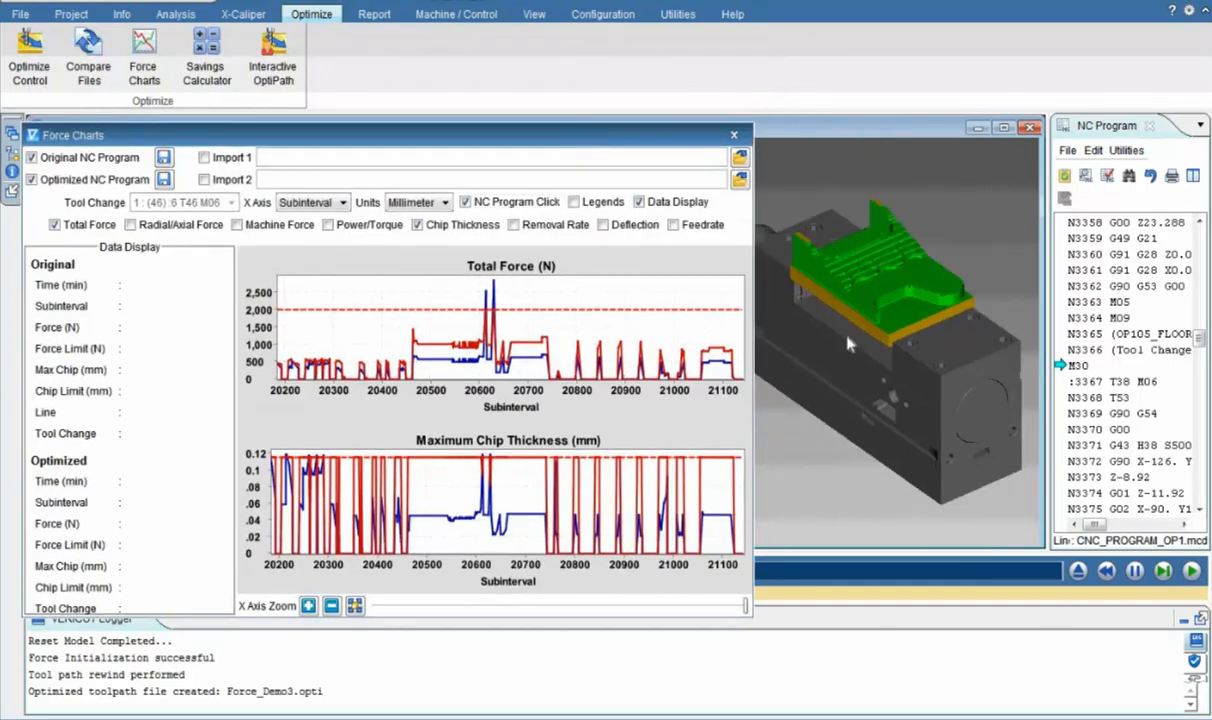